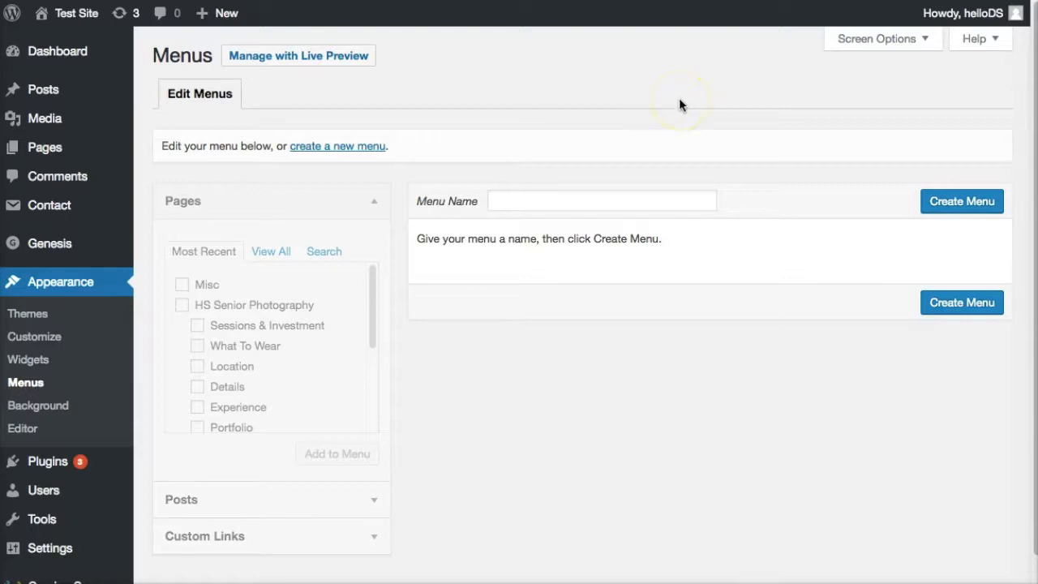
Create a new menu named "My Awesome Menu"
{"action": "left_click", "coordinate": [621, 147]}
{"action": "left_click", "coordinate": [505, 200]}
{"action": "type", "text": "My Awesome Menu"}
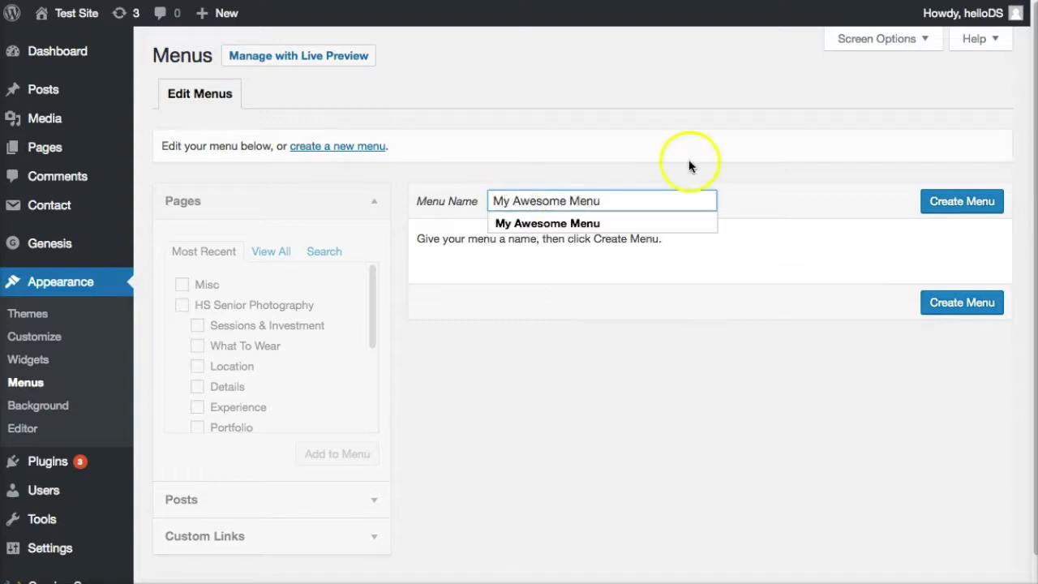
{"action": "left_click", "coordinate": [785, 159]}
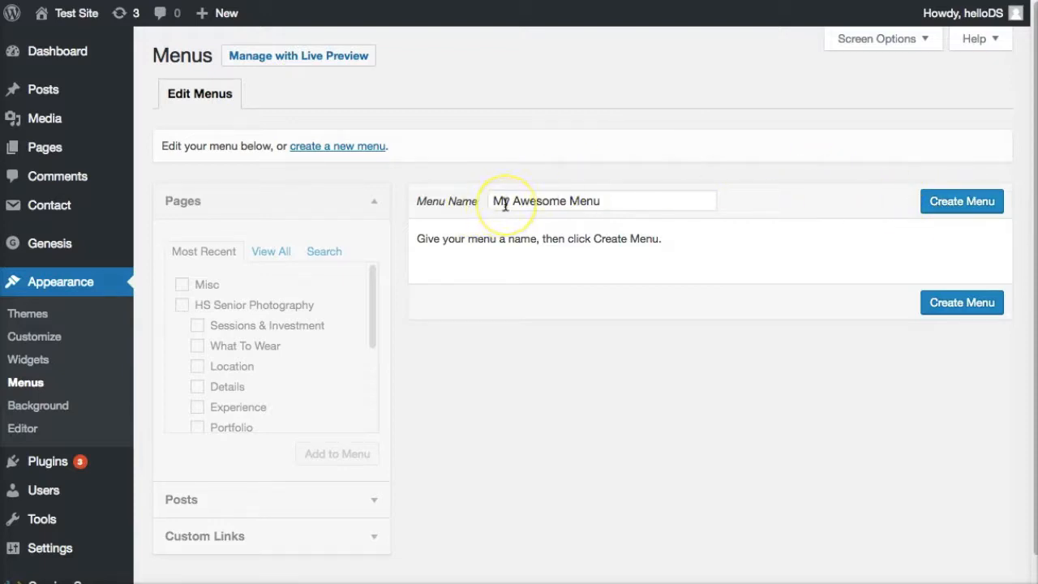
{"action": "left_click", "coordinate": [940, 206]}
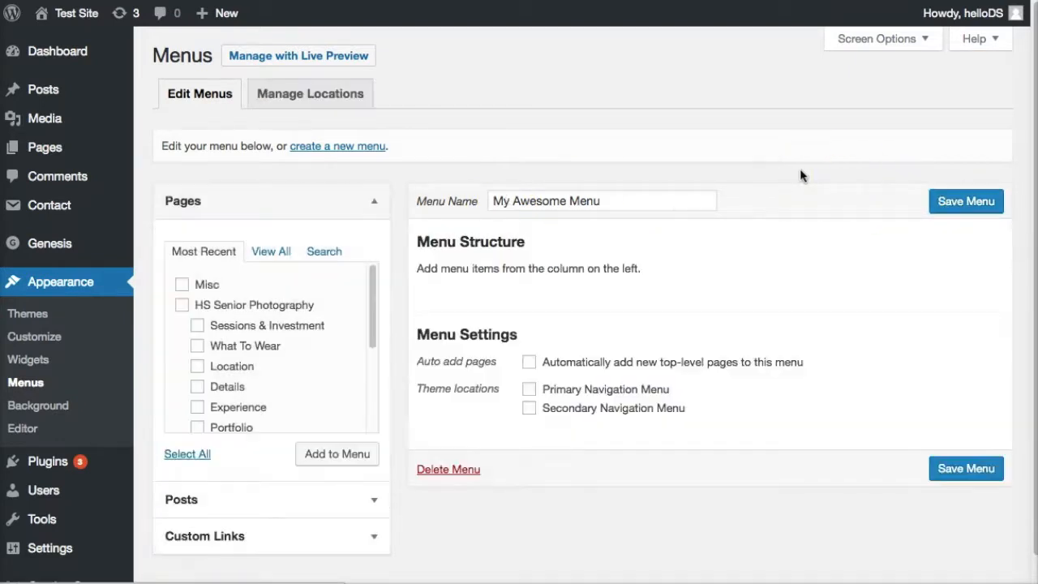
Enable the Categories box in the screen options and expand it among the menu item sources
{"action": "scroll", "coordinate": [805, 180], "scroll_direction": "down", "scroll_amount": 1}
{"action": "scroll", "coordinate": [806, 180], "scroll_direction": "up", "scroll_amount": 1}
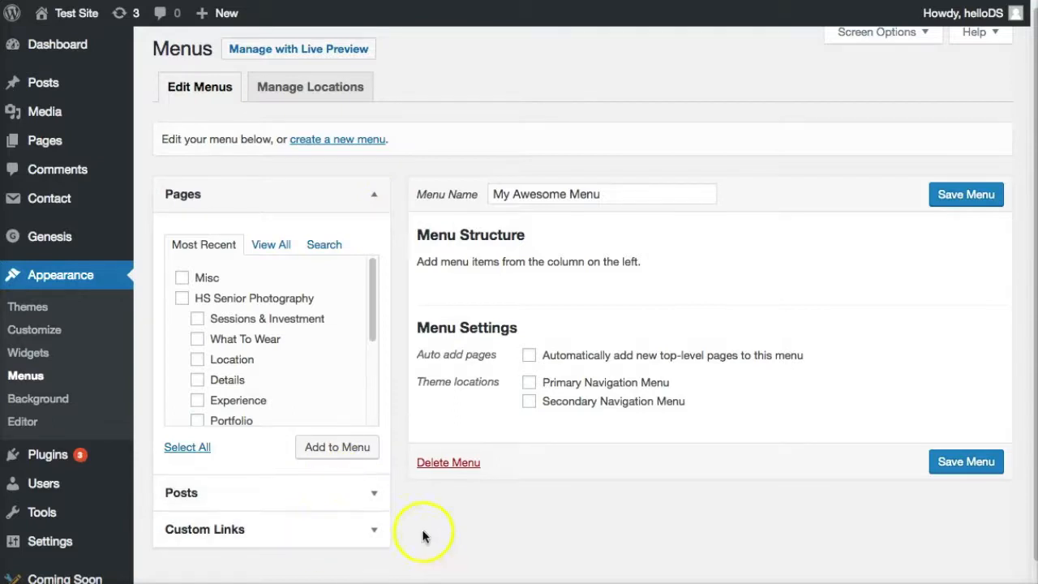
{"action": "scroll", "coordinate": [419, 534], "scroll_direction": "up", "scroll_amount": 1}
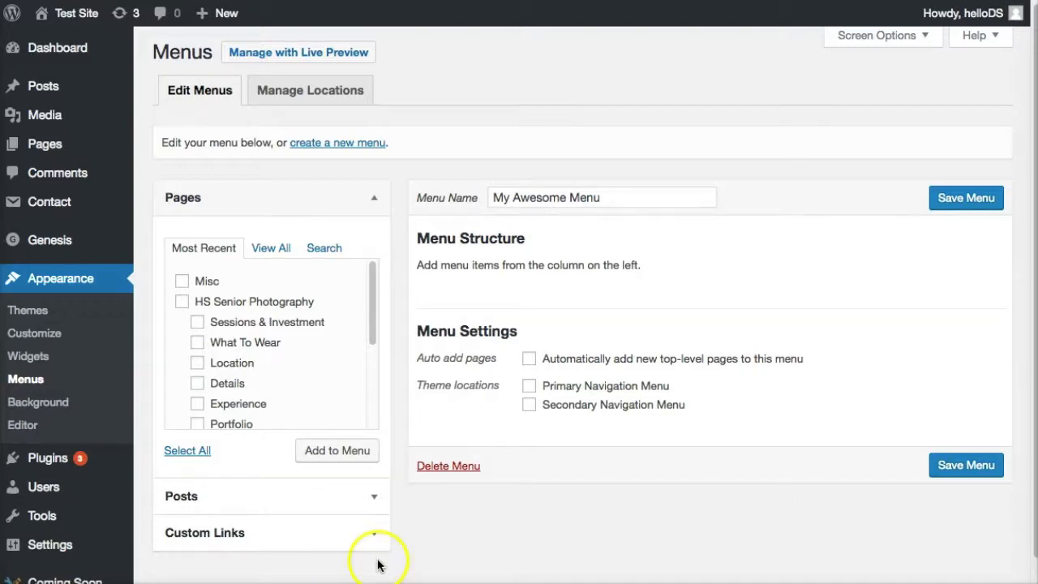
{"action": "scroll", "coordinate": [817, 150], "scroll_direction": "up", "scroll_amount": 1}
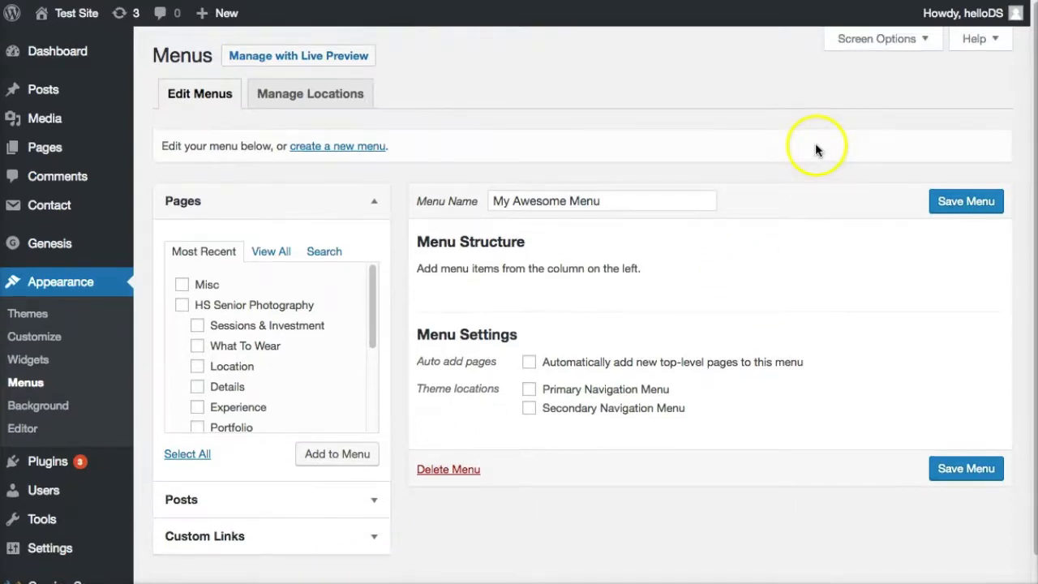
{"action": "left_click", "coordinate": [877, 39]}
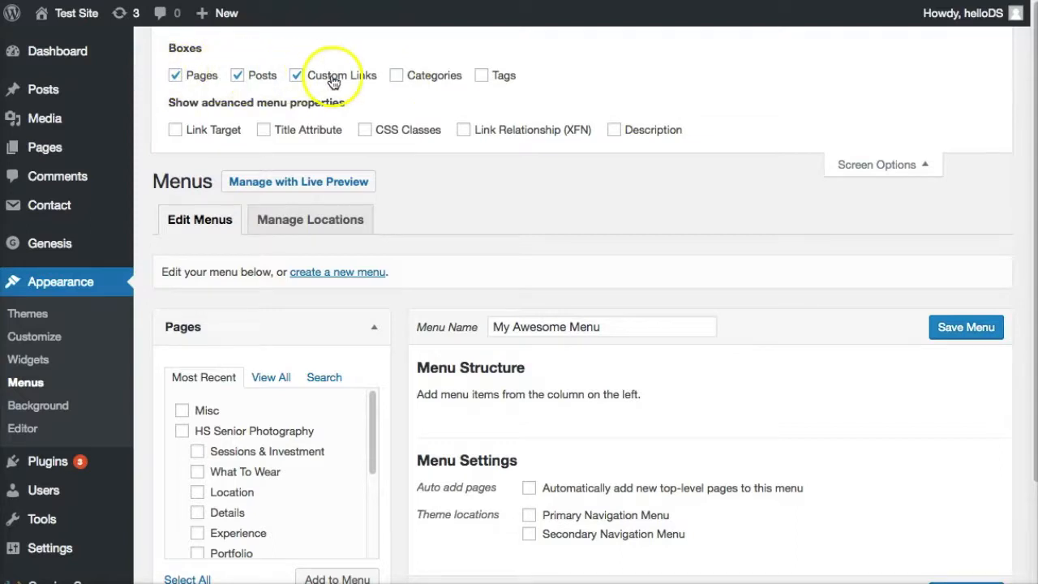
{"action": "scroll", "coordinate": [417, 226], "scroll_direction": "down", "scroll_amount": 3}
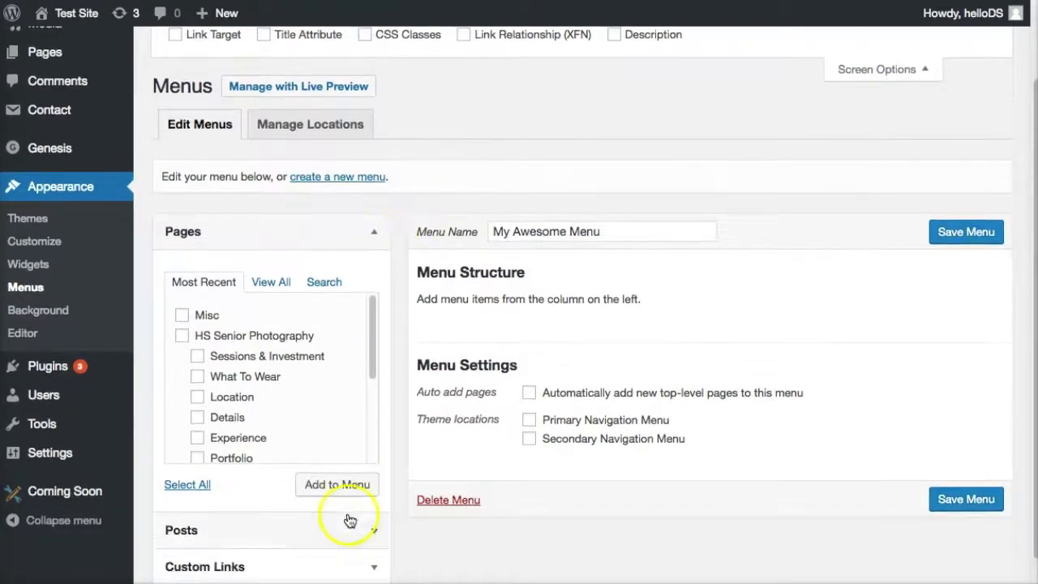
{"action": "scroll", "coordinate": [382, 227], "scroll_direction": "up", "scroll_amount": 3}
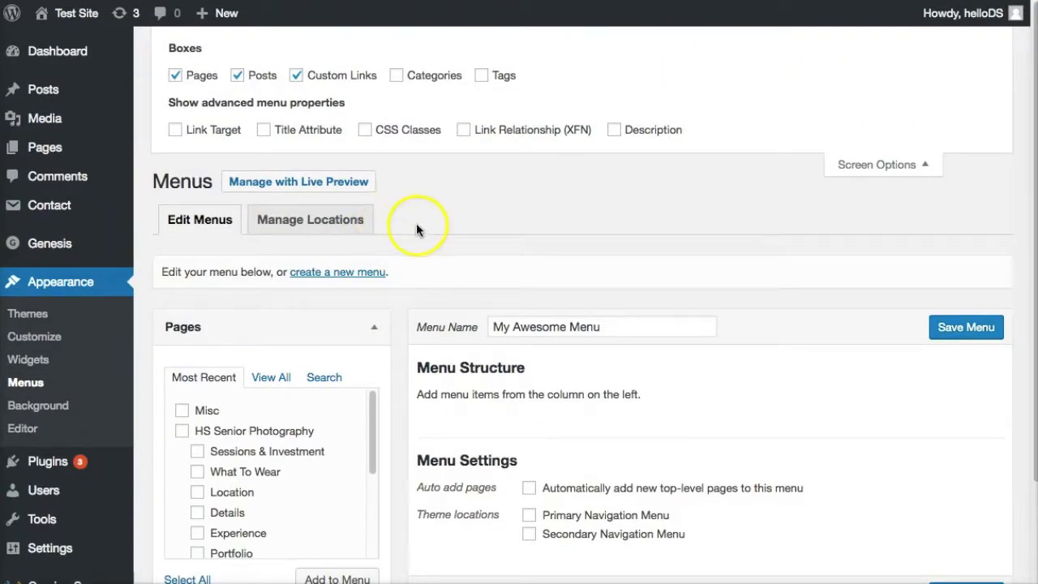
{"action": "left_click", "coordinate": [397, 77]}
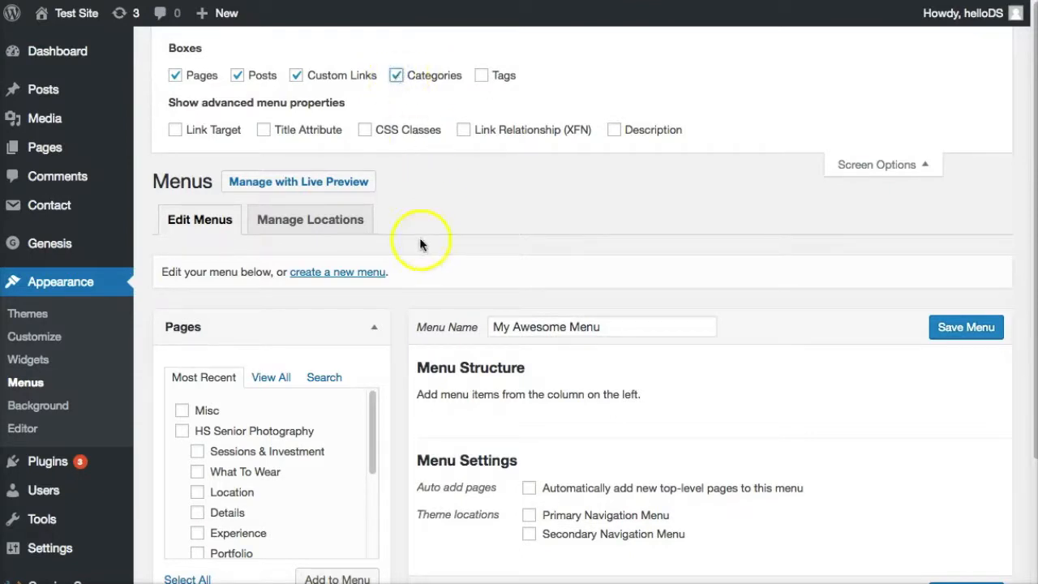
{"action": "scroll", "coordinate": [414, 220], "scroll_direction": "down", "scroll_amount": 5}
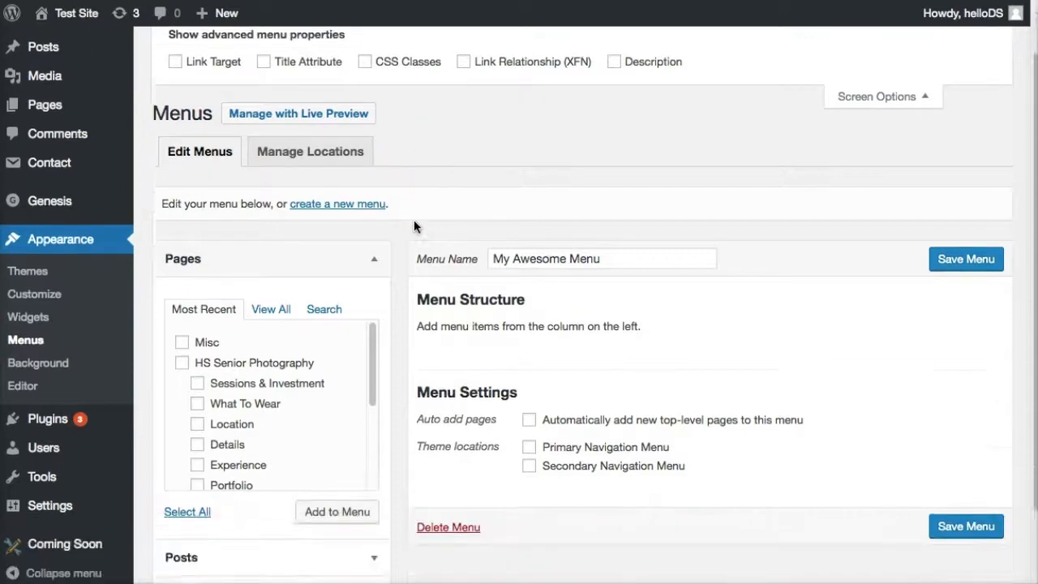
{"action": "left_click", "coordinate": [320, 542]}
{"action": "left_click", "coordinate": [322, 540]}
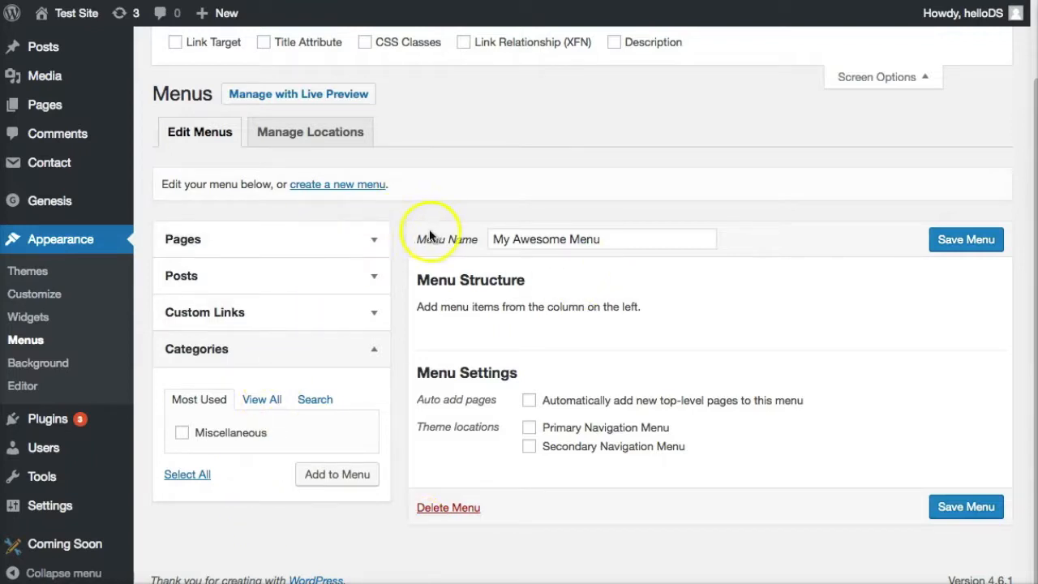
Enable the Link Target advanced menu property and close the screen options
{"action": "scroll", "coordinate": [453, 132], "scroll_direction": "up", "scroll_amount": 2}
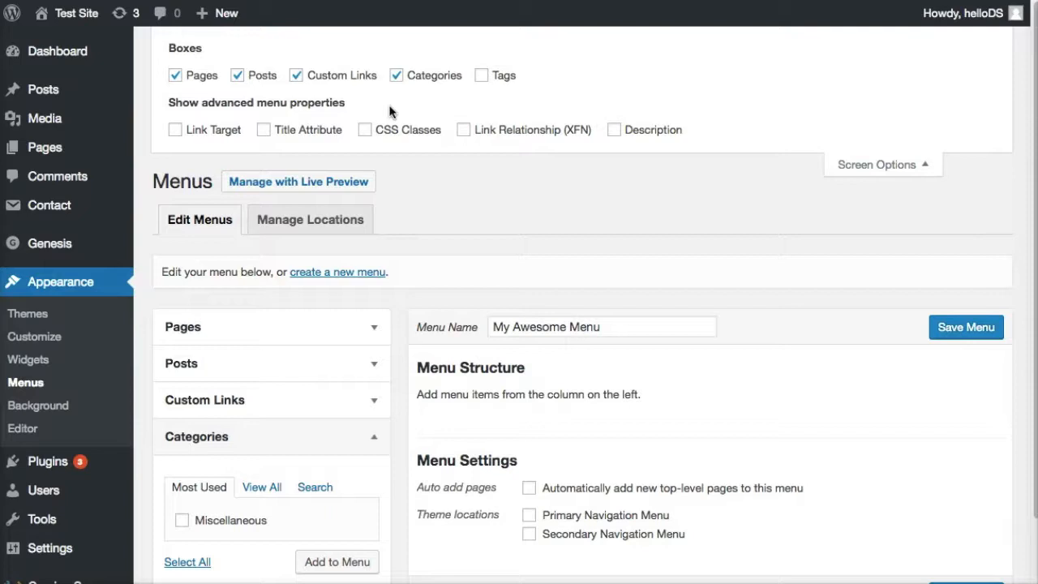
{"action": "left_click", "coordinate": [176, 133]}
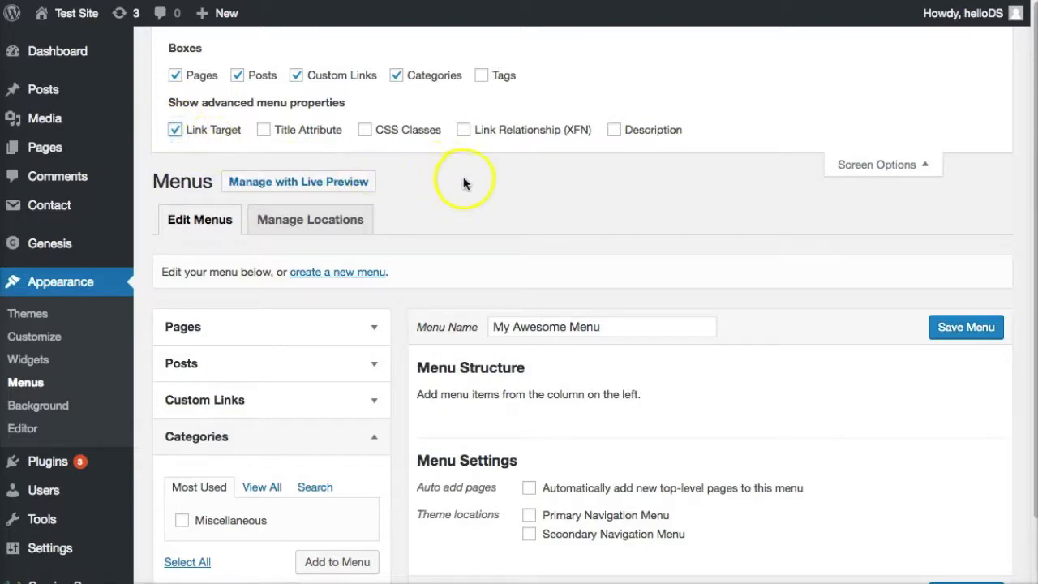
{"action": "left_click", "coordinate": [843, 169]}
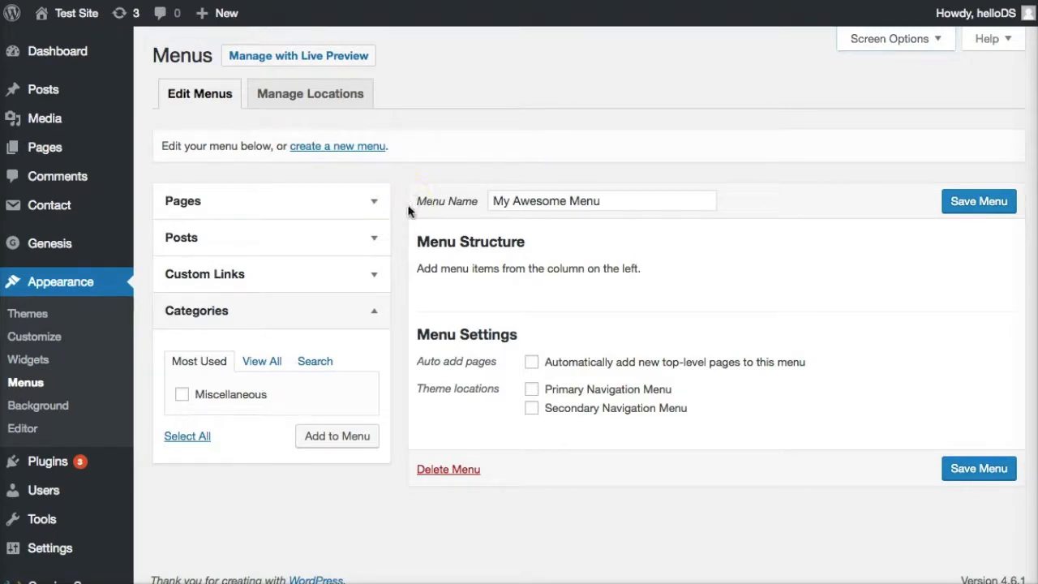
Expand the Pages box to show the site's most recent pages
{"action": "left_click", "coordinate": [346, 203]}
{"action": "scroll", "coordinate": [402, 193], "scroll_direction": "down", "scroll_amount": 1}
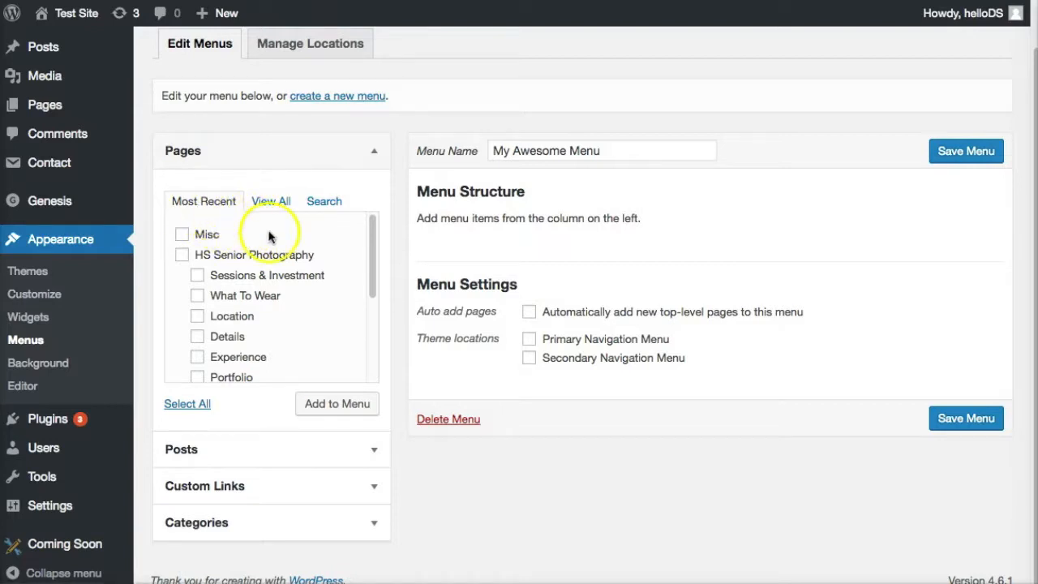
{"action": "left_click", "coordinate": [183, 235]}
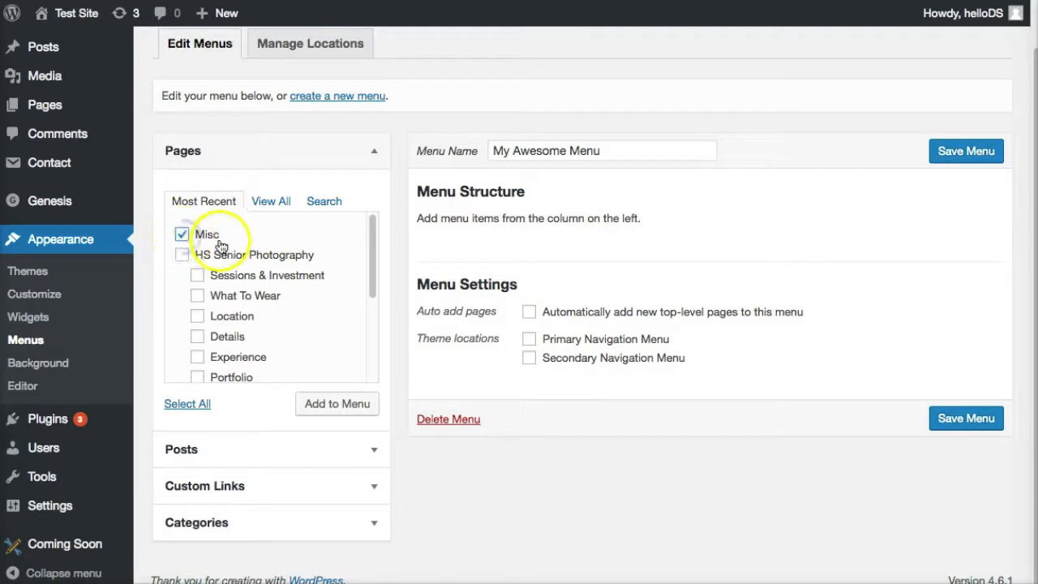
{"action": "left_click", "coordinate": [182, 255]}
{"action": "left_click", "coordinate": [197, 276]}
{"action": "left_click", "coordinate": [198, 297]}
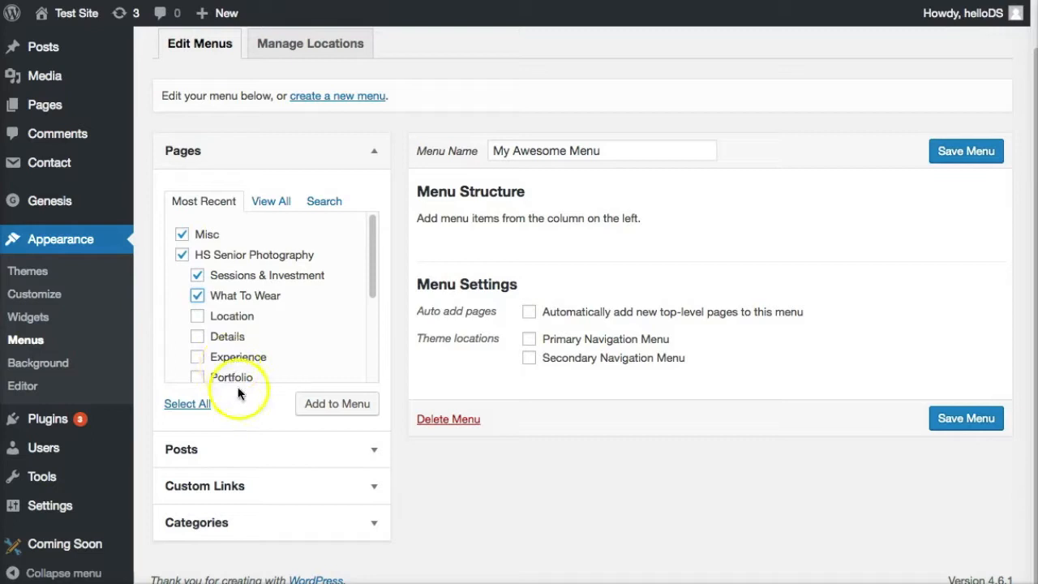
{"action": "scroll", "coordinate": [253, 334], "scroll_direction": "down", "scroll_amount": 1}
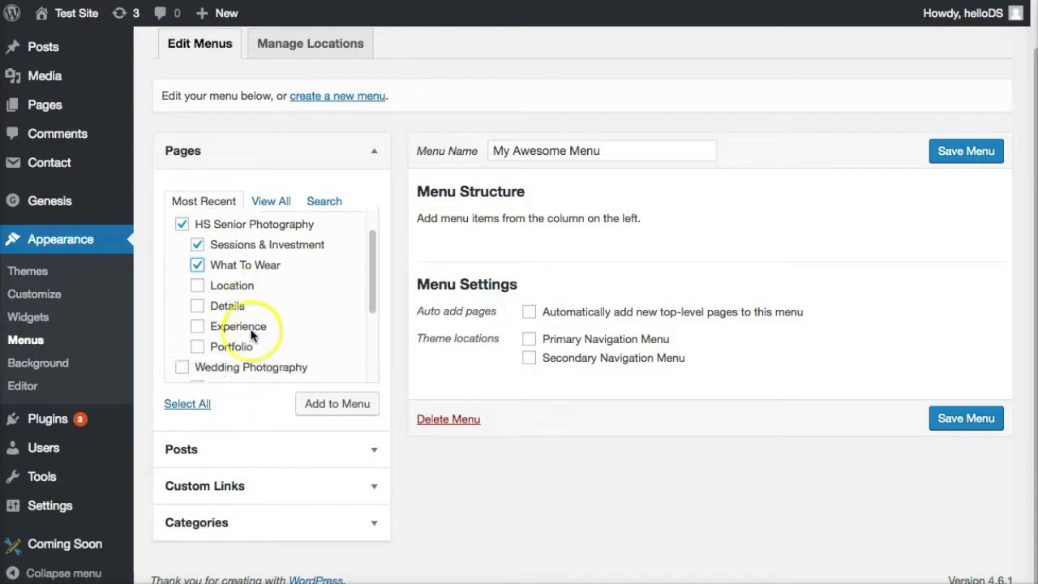
{"action": "scroll", "coordinate": [253, 335], "scroll_direction": "down", "scroll_amount": 4}
{"action": "left_click", "coordinate": [194, 408]}
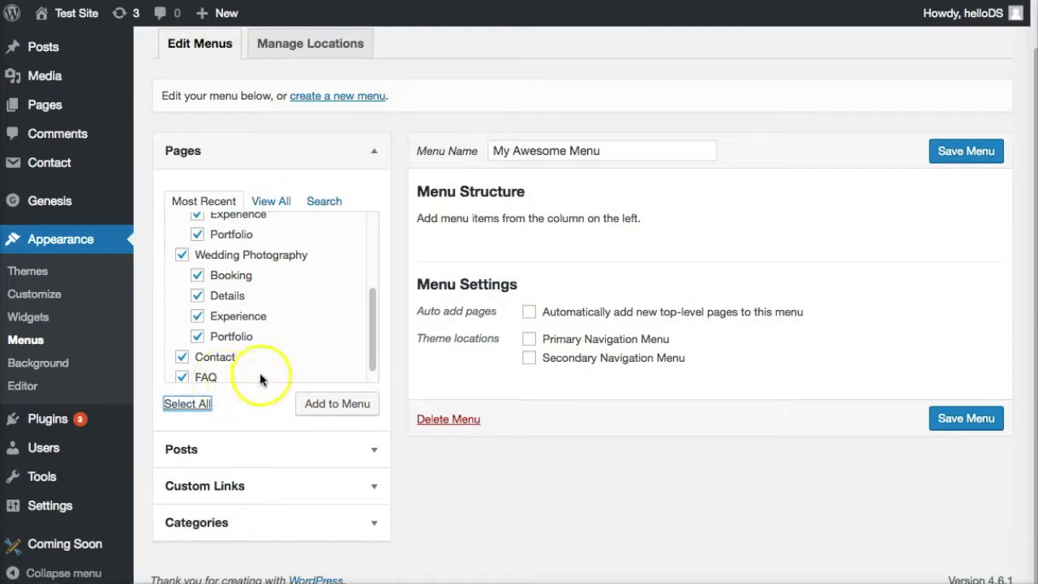
{"action": "left_click", "coordinate": [199, 408]}
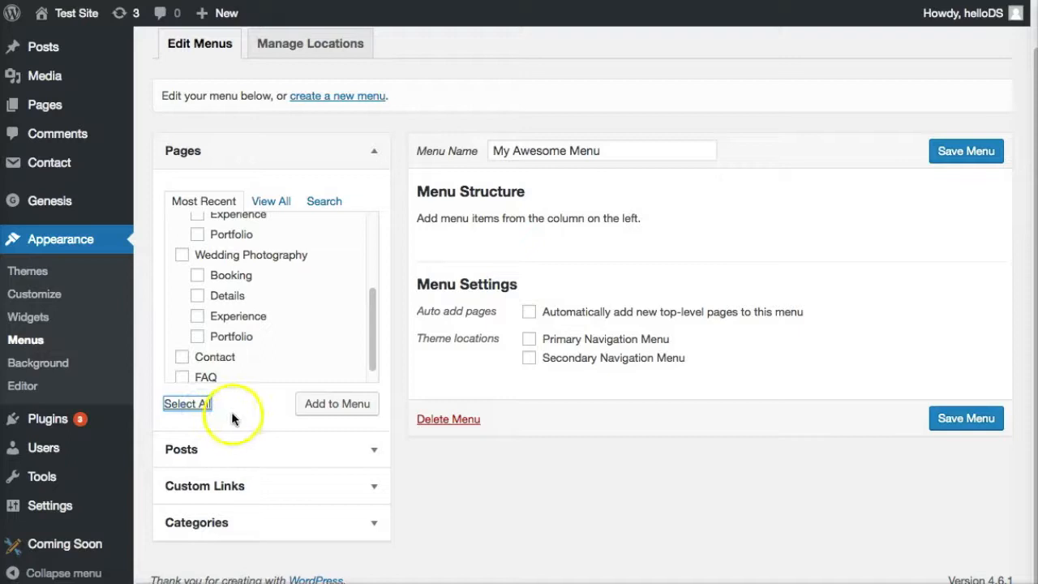
{"action": "scroll", "coordinate": [274, 333], "scroll_direction": "up", "scroll_amount": 5}
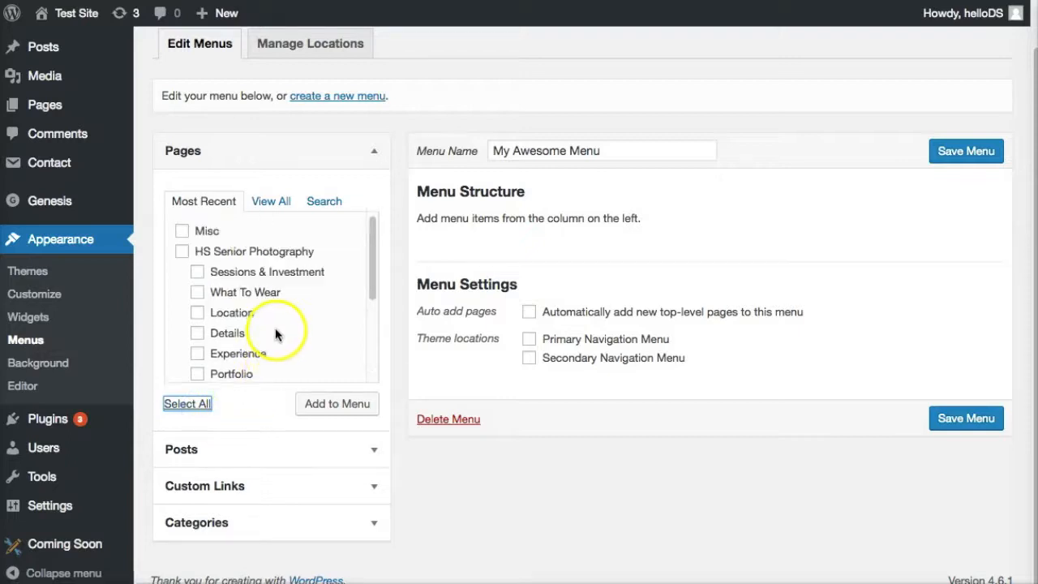
Add the Misc, HS Senior Photography, Sessions & Investment, What To Wear, Wedding Photography, Booking and Contact pages to the menu
{"action": "left_click", "coordinate": [182, 252]}
{"action": "left_click", "coordinate": [182, 273]}
{"action": "left_click", "coordinate": [197, 294]}
{"action": "left_click", "coordinate": [197, 314]}
{"action": "scroll", "coordinate": [243, 324], "scroll_direction": "down", "scroll_amount": 3}
{"action": "left_click", "coordinate": [182, 257]}
{"action": "left_click", "coordinate": [197, 278]}
{"action": "left_click", "coordinate": [182, 359]}
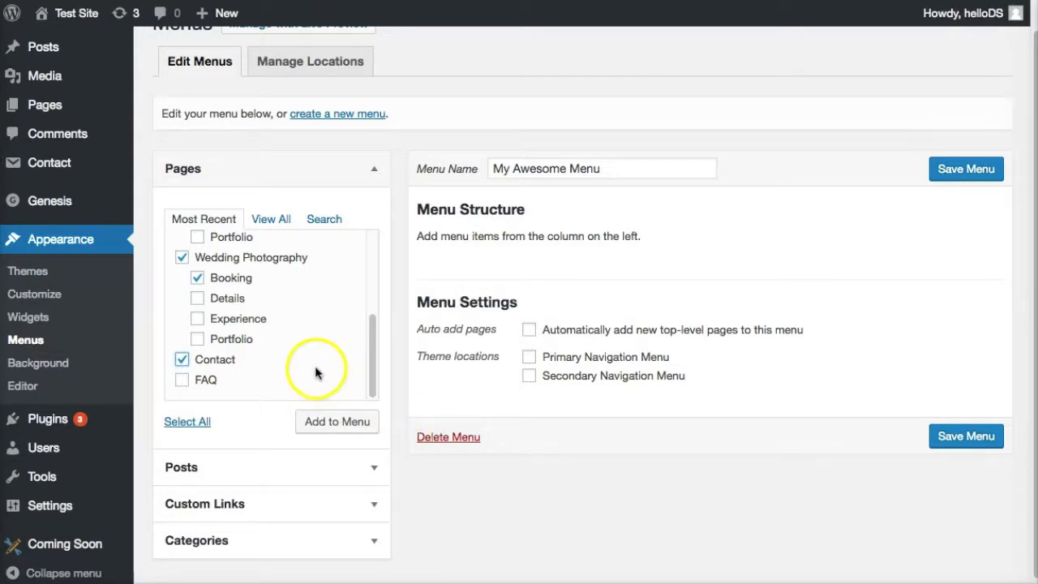
{"action": "left_click", "coordinate": [336, 422]}
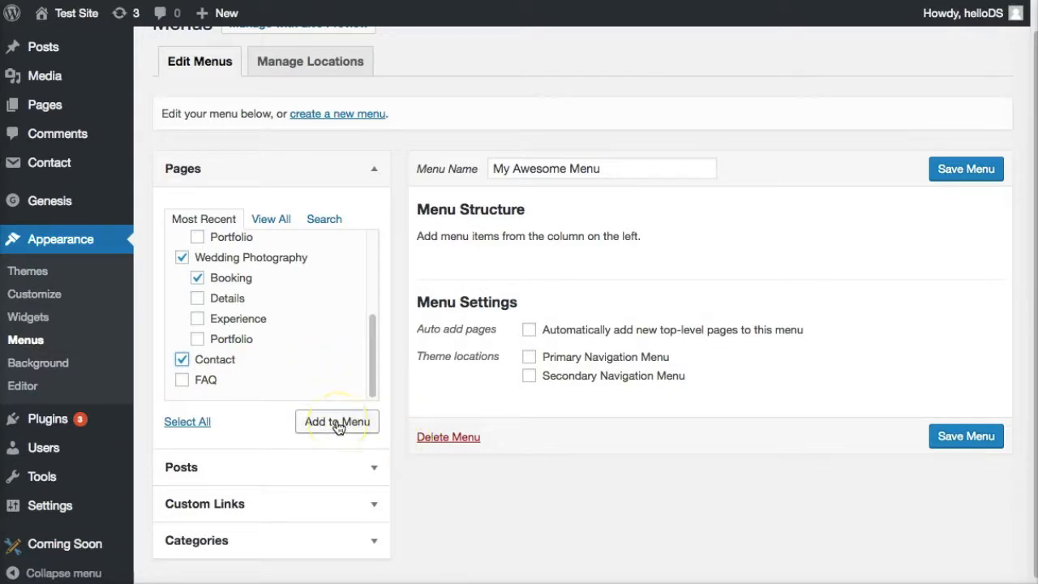
Reorder the menu, moving HS Senior Photography directly below Booking and Contact above Misc as the first item
{"action": "scroll", "coordinate": [587, 452], "scroll_direction": "down", "scroll_amount": 1}
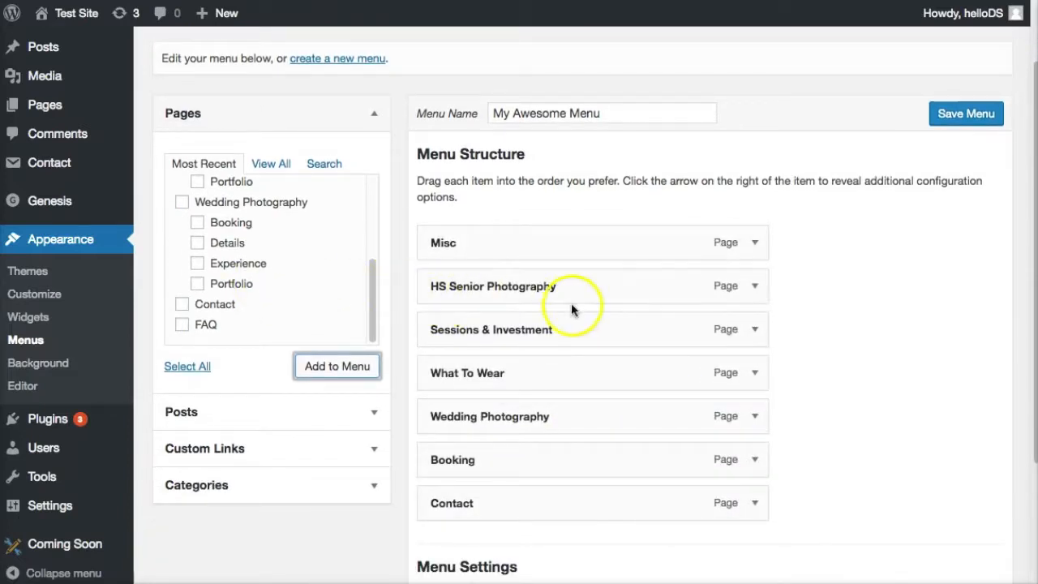
{"action": "left_click", "coordinate": [510, 288]}
{"action": "left_click_drag", "start_coordinate": [510, 287], "coordinate": [497, 459]}
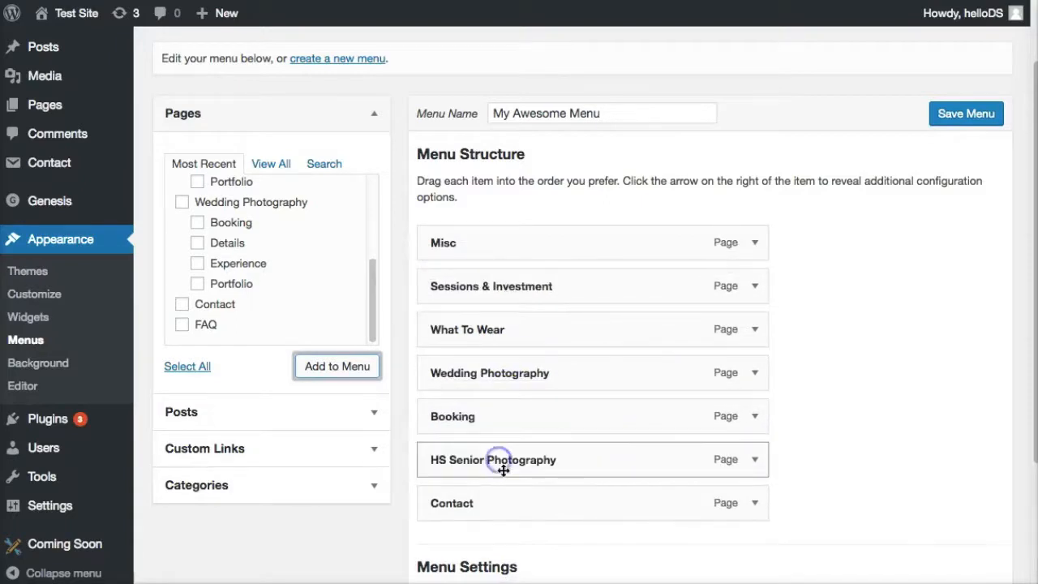
{"action": "left_click_drag", "start_coordinate": [501, 504], "coordinate": [487, 239]}
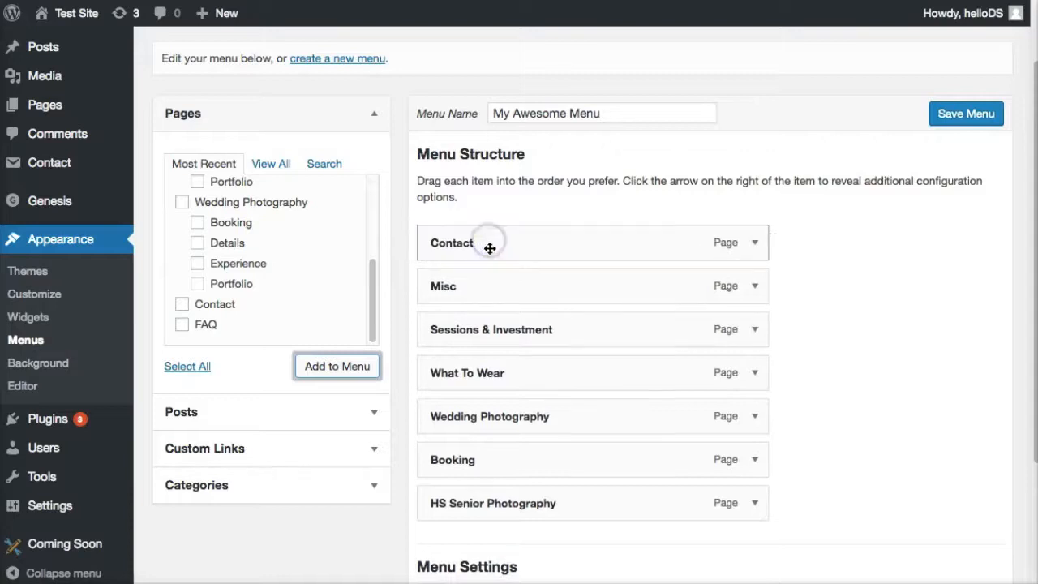
Nest Sessions & Investment as a sub item under HS Senior Photography
{"action": "scroll", "coordinate": [829, 222], "scroll_direction": "down", "scroll_amount": 1}
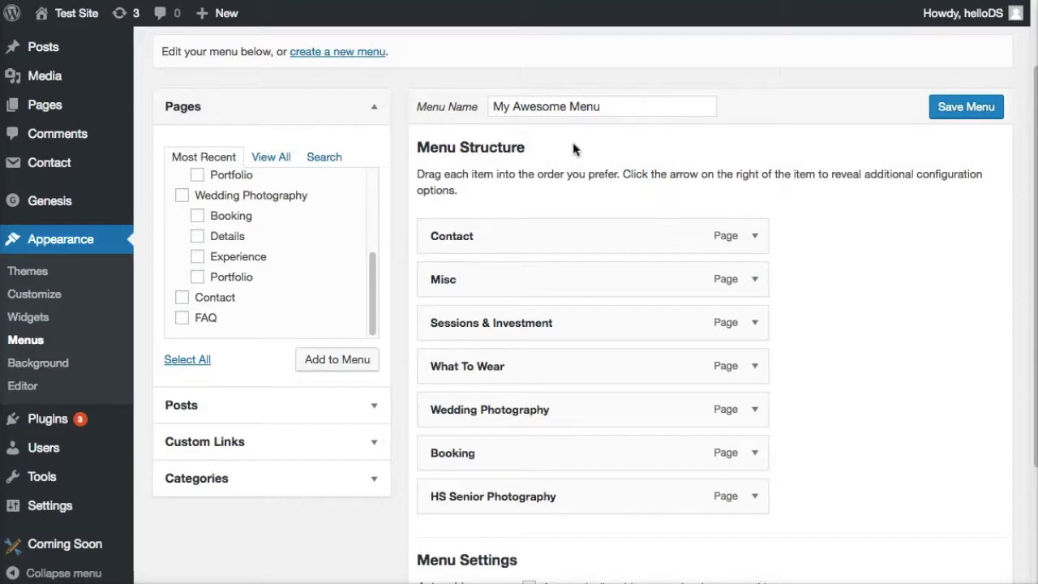
{"action": "left_click", "coordinate": [571, 162]}
{"action": "scroll", "coordinate": [707, 139], "scroll_direction": "down", "scroll_amount": 1}
{"action": "scroll", "coordinate": [844, 174], "scroll_direction": "down", "scroll_amount": 2}
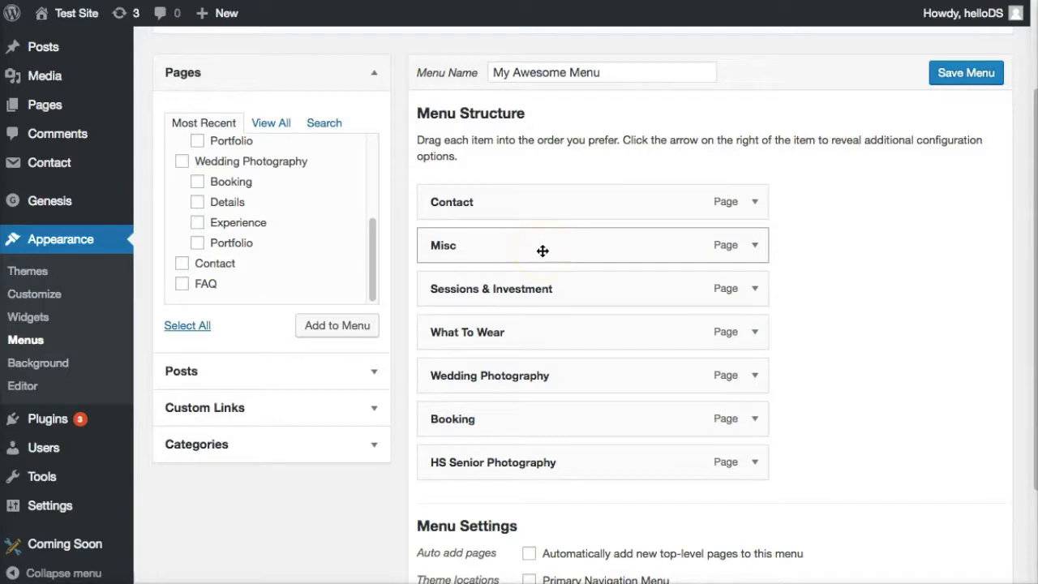
{"action": "left_click", "coordinate": [437, 291]}
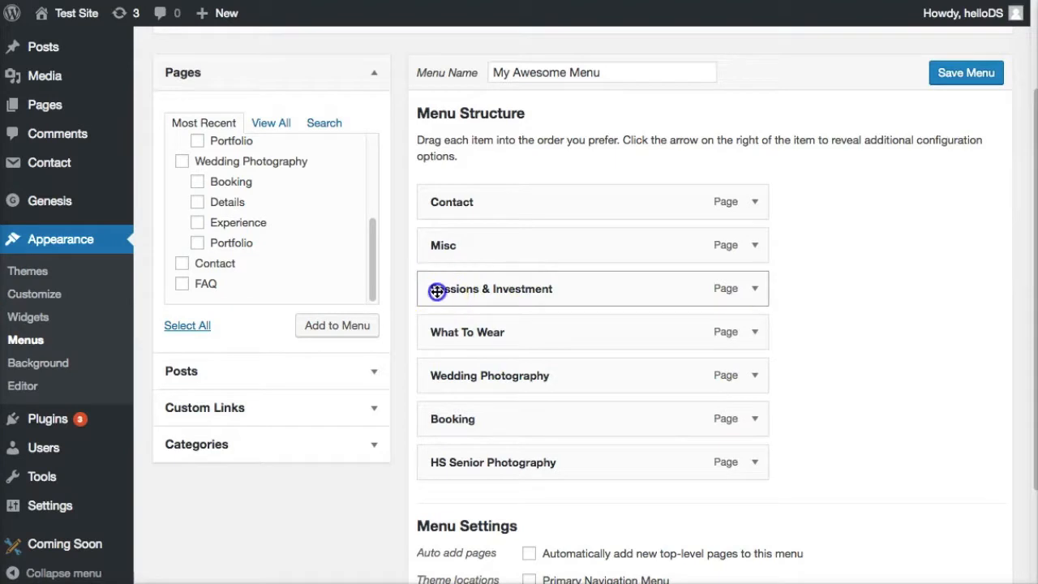
{"action": "left_click_drag", "start_coordinate": [438, 291], "coordinate": [479, 466]}
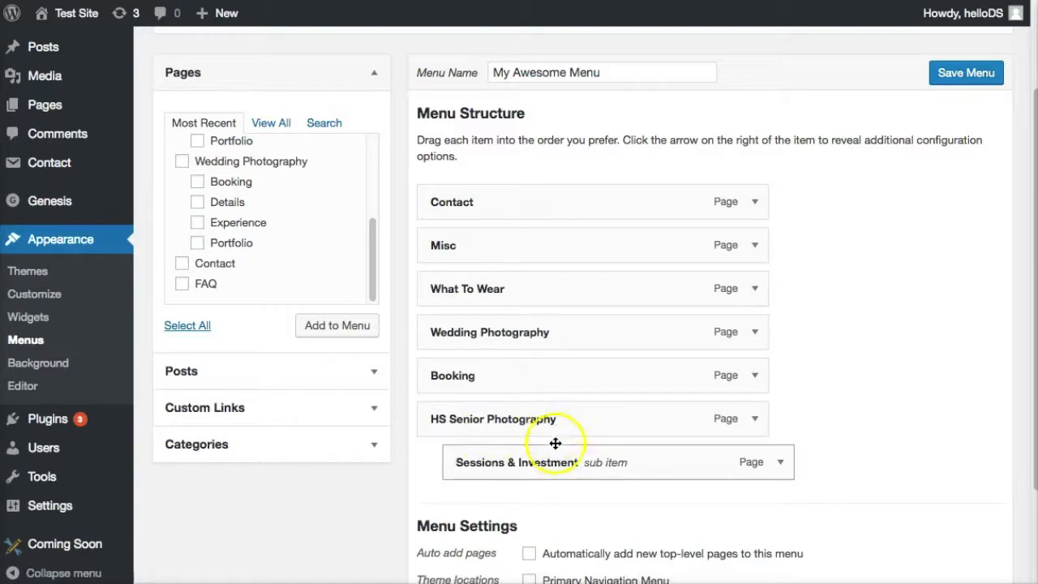
Nest Booking and What To Wear as first-level sub items of HS Senior Photography, with What To Wear between Sessions & Investment and Booking
{"action": "scroll", "coordinate": [622, 491], "scroll_direction": "down", "scroll_amount": 3}
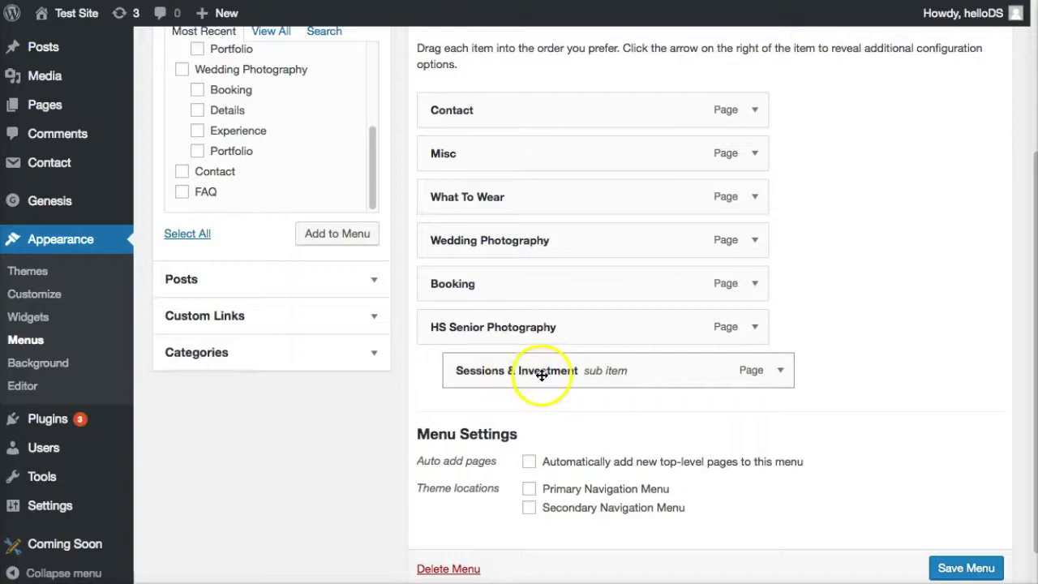
{"action": "left_click_drag", "start_coordinate": [487, 285], "coordinate": [529, 381]}
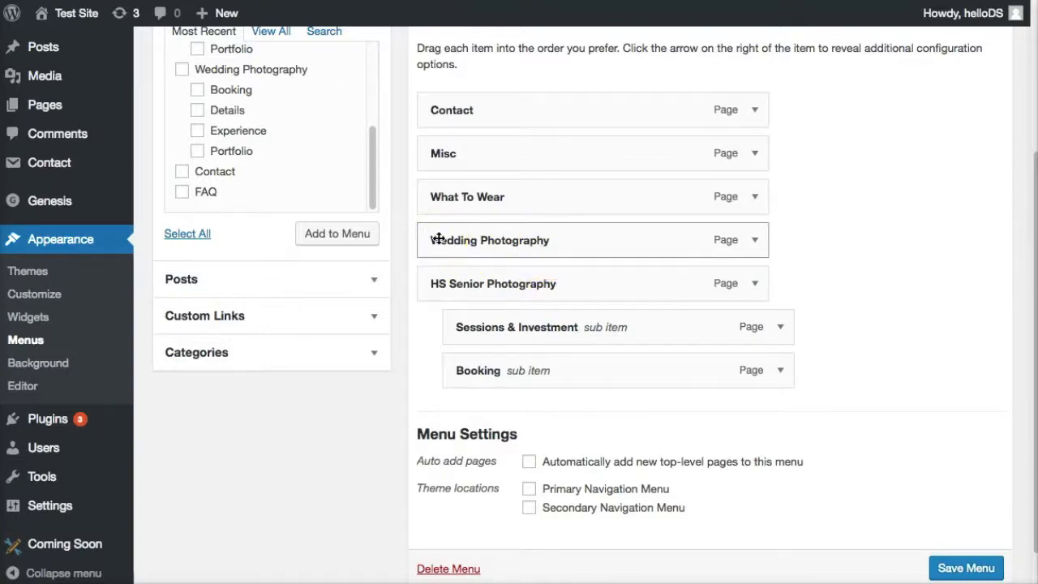
{"action": "left_click", "coordinate": [452, 195]}
{"action": "left_click_drag", "start_coordinate": [448, 200], "coordinate": [512, 330]}
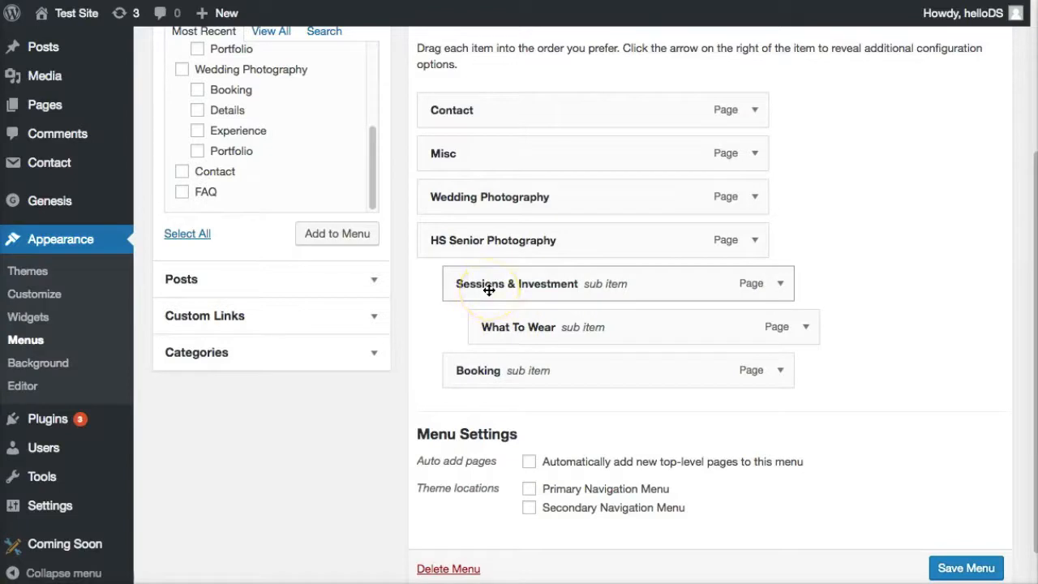
{"action": "left_click_drag", "start_coordinate": [524, 329], "coordinate": [440, 323]}
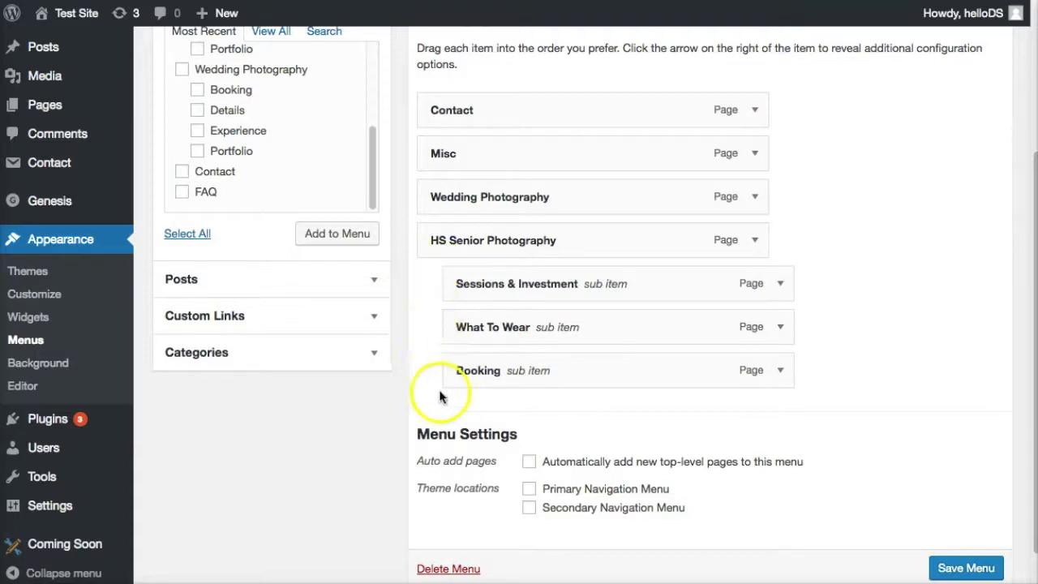
Switch to the Dinosaur Stew website and examine the sub items under Shop WordPress Themes, Design Inspiration and Services
{"action": "scroll", "coordinate": [847, 218], "scroll_direction": "up", "scroll_amount": 1}
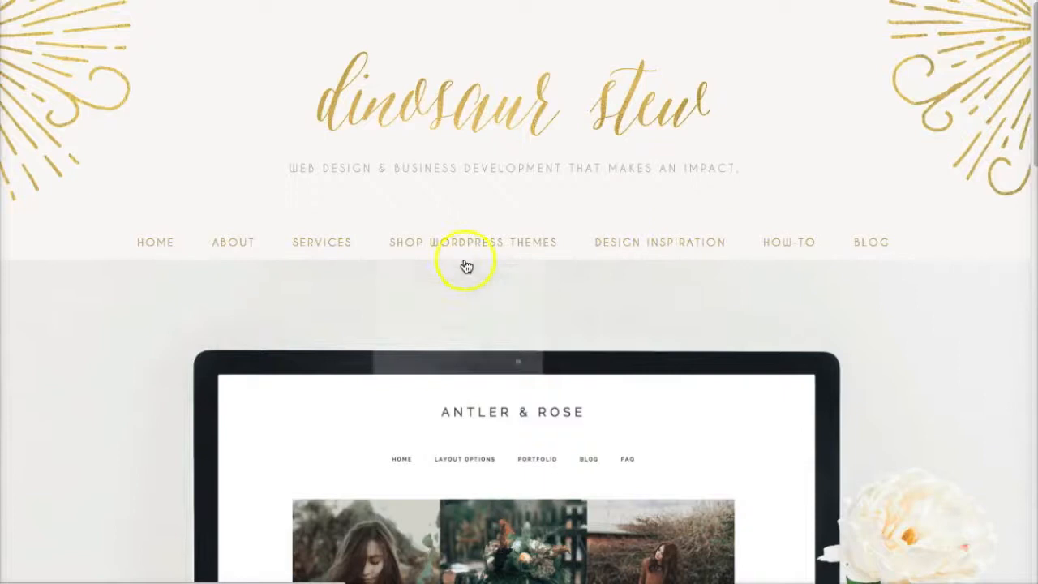
{"action": "mouse_move", "coordinate": [466, 249]}
{"action": "left_click", "coordinate": [463, 247]}
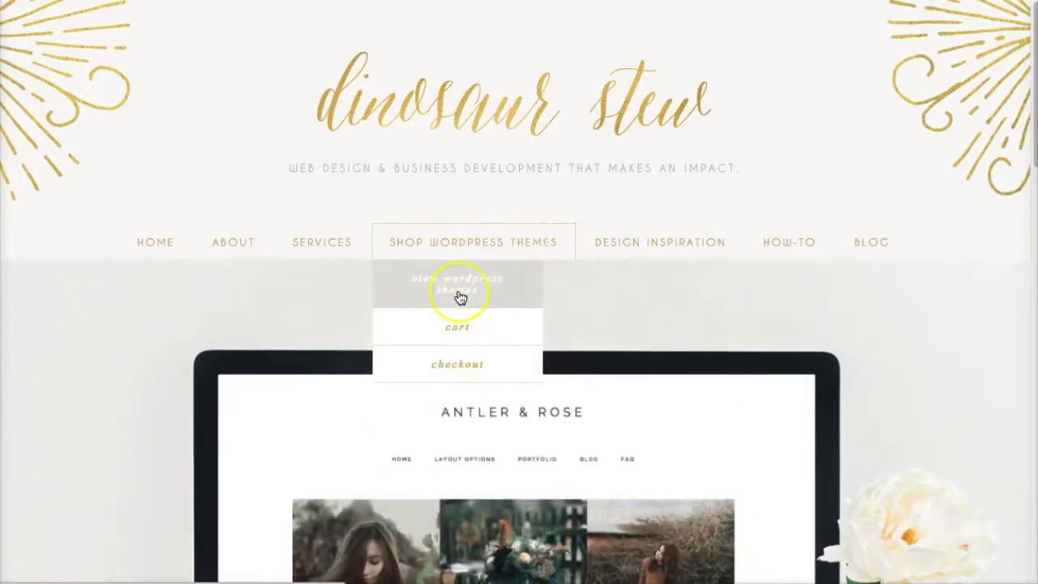
{"action": "left_click", "coordinate": [640, 245]}
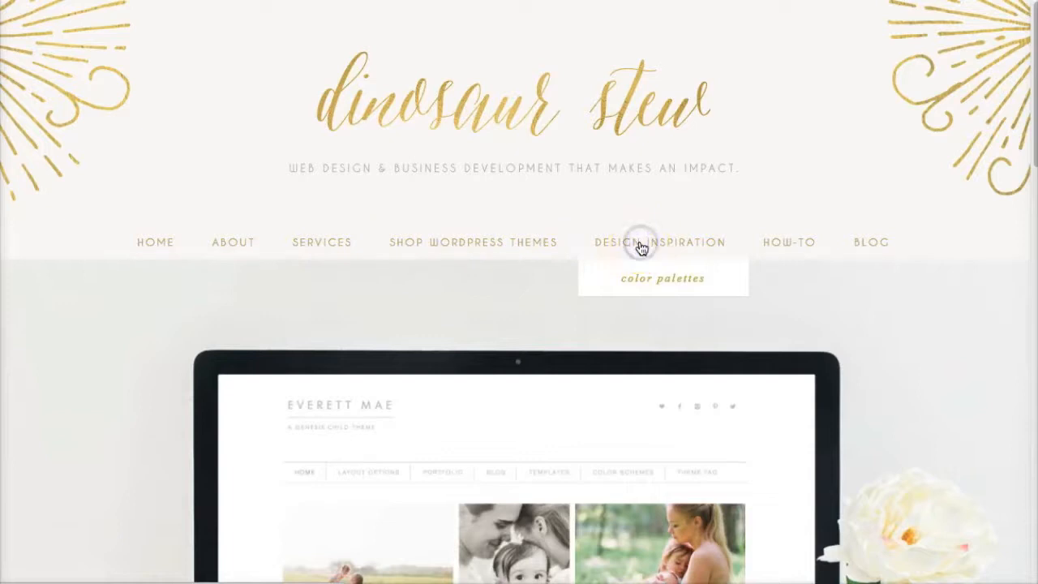
{"action": "left_click", "coordinate": [332, 246]}
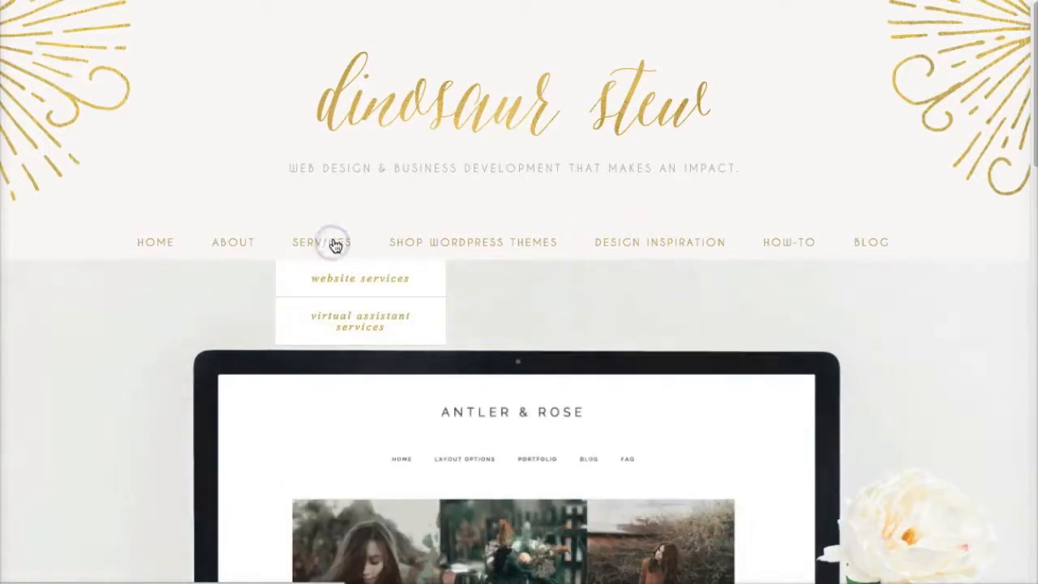
{"action": "mouse_move", "coordinate": [398, 262]}
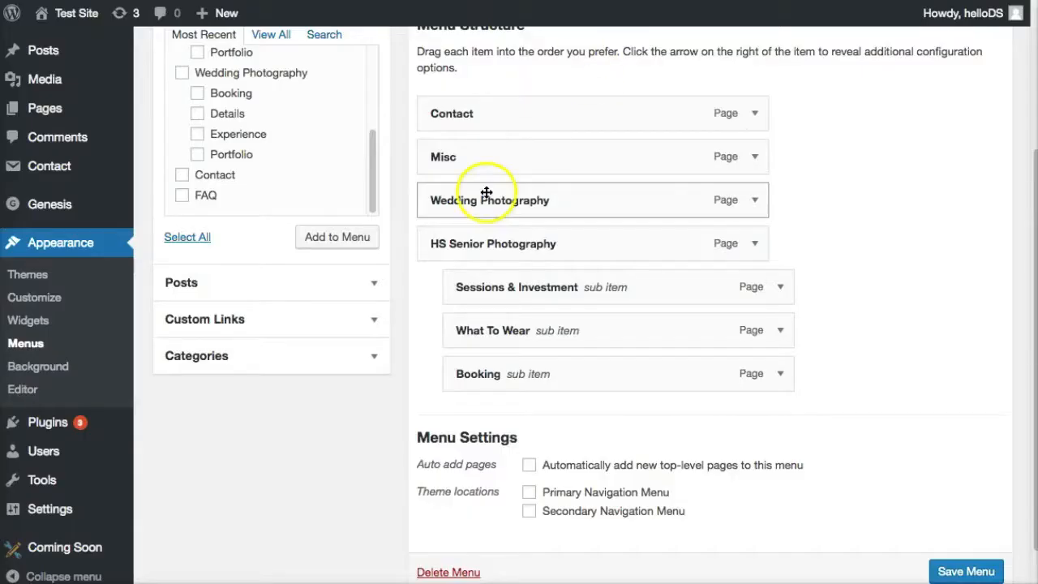
Return to the WordPress menu editor and add a custom link with URL # and link text Dropbox Link to the menu
{"action": "left_click_drag", "start_coordinate": [487, 197], "coordinate": [406, 208]}
{"action": "scroll", "coordinate": [405, 208], "scroll_direction": "up", "scroll_amount": 2}
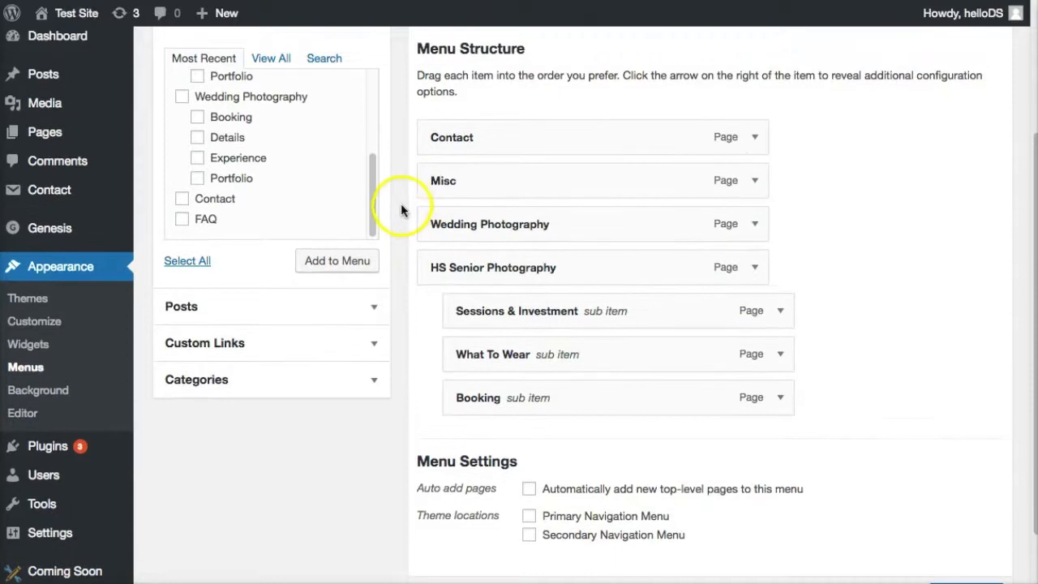
{"action": "scroll", "coordinate": [401, 204], "scroll_direction": "up", "scroll_amount": 2}
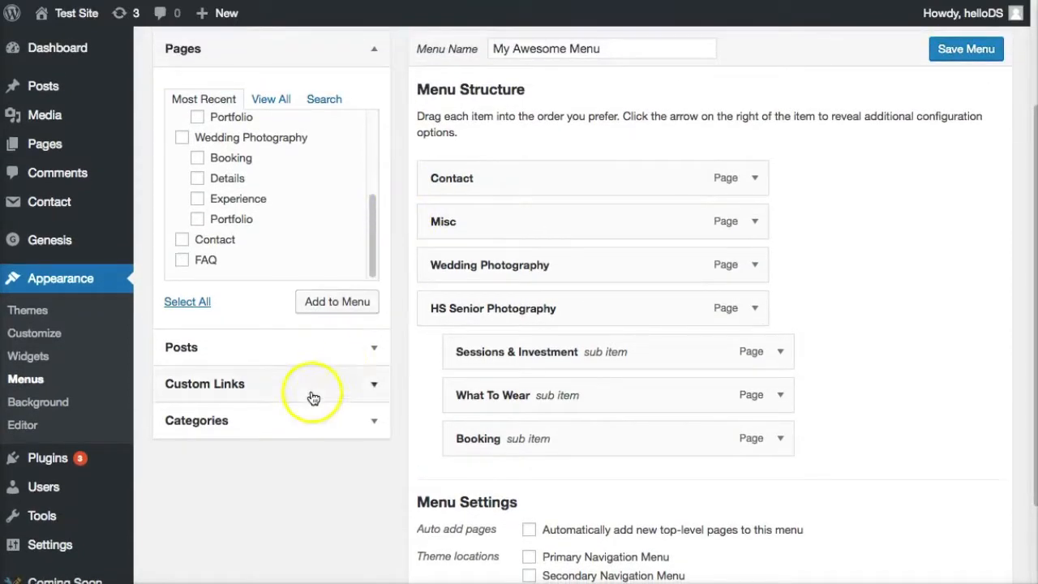
{"action": "left_click", "coordinate": [314, 387]}
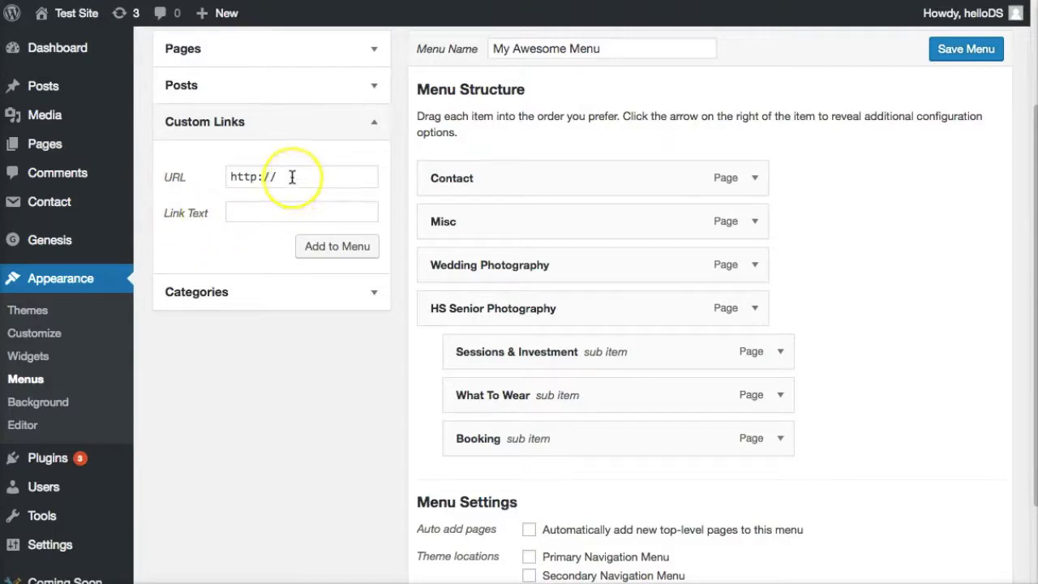
{"action": "left_click_drag", "start_coordinate": [292, 177], "coordinate": [214, 175]}
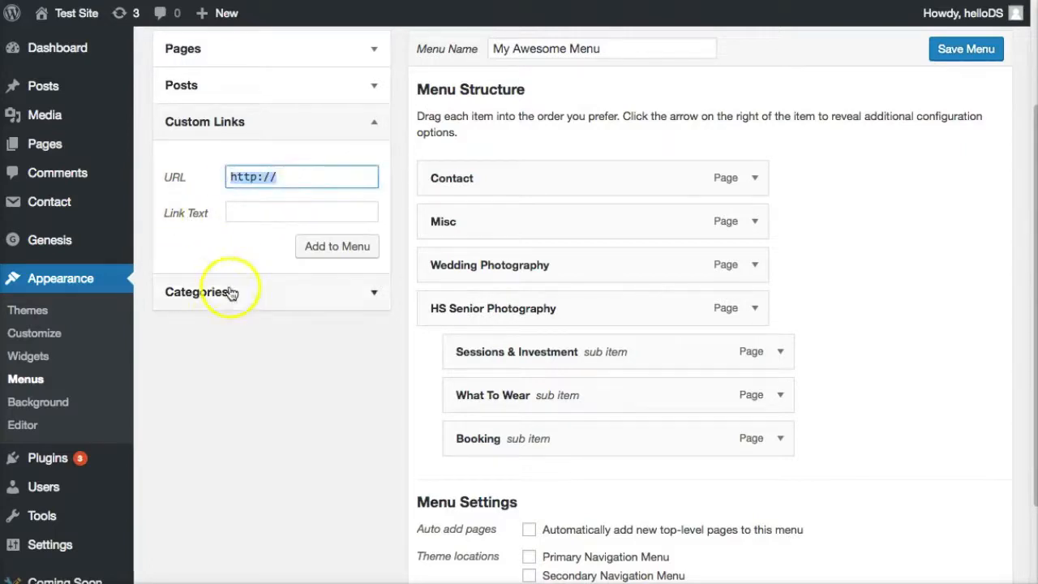
{"action": "type", "text": "#"}
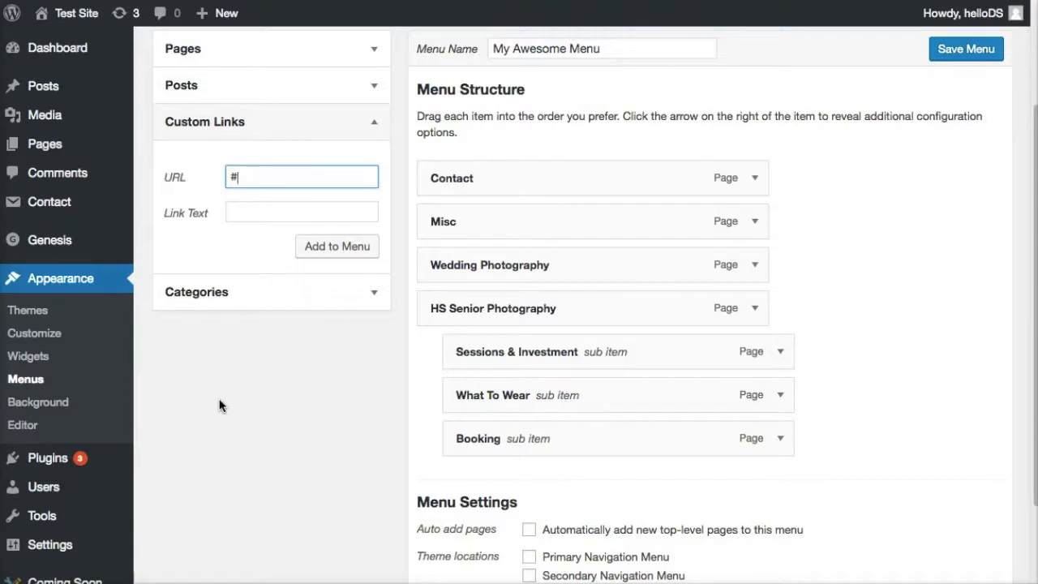
{"action": "key", "text": "Tab"}
{"action": "type", "text": "Drop"}
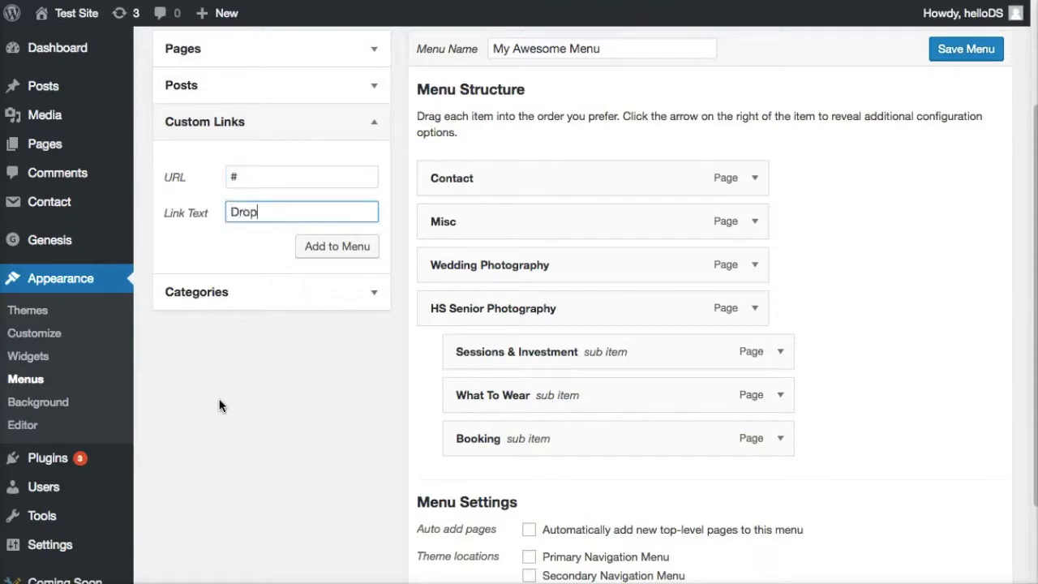
{"action": "type", "text": "box Link"}
{"action": "left_click", "coordinate": [324, 248]}
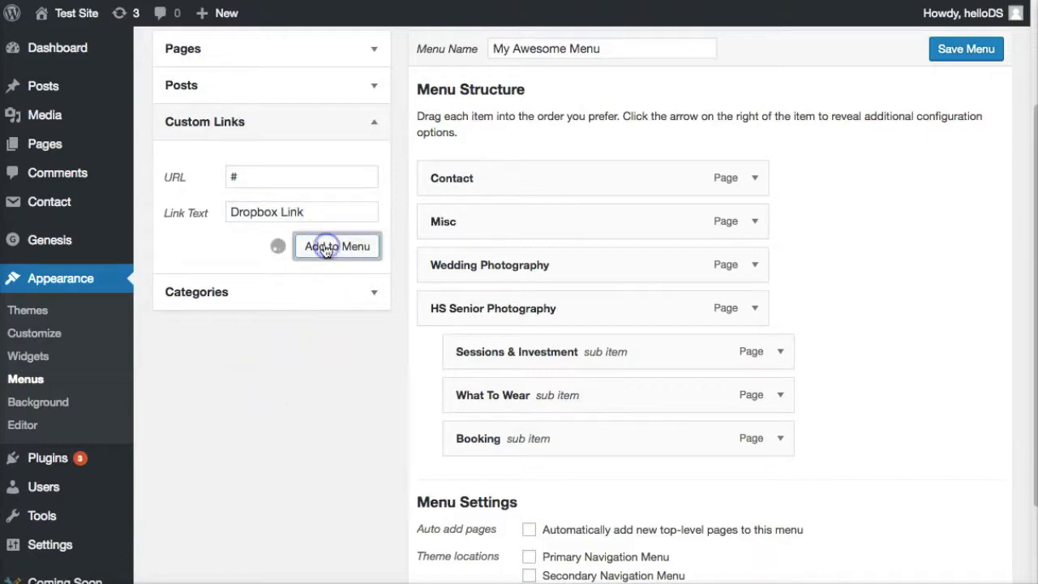
Nest Wedding Photography and Misc as sub items of Dropbox Link, with Misc below Wedding Photography
{"action": "scroll", "coordinate": [862, 217], "scroll_direction": "down", "scroll_amount": 3}
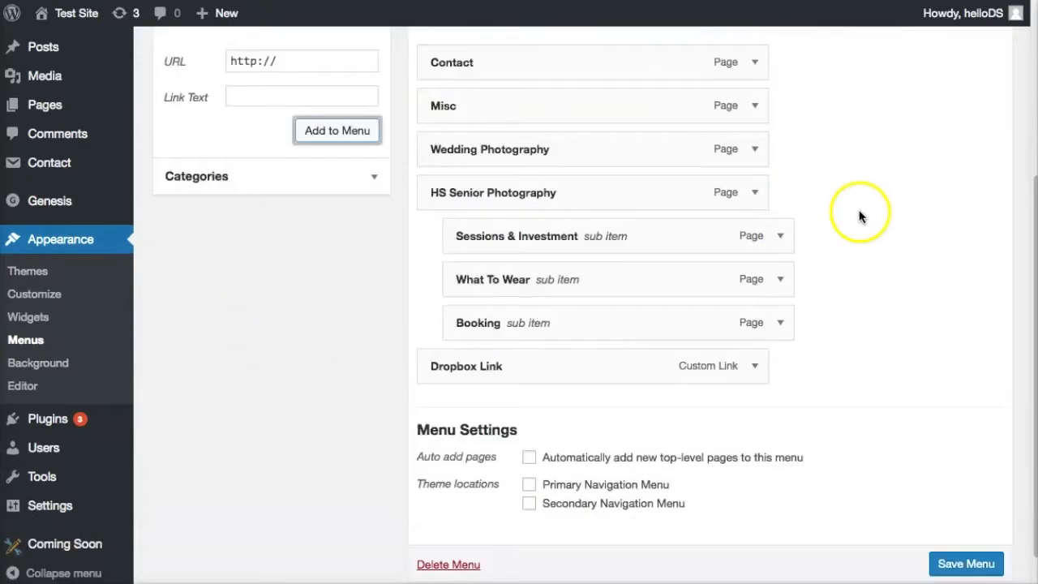
{"action": "left_click_drag", "start_coordinate": [513, 157], "coordinate": [617, 376]}
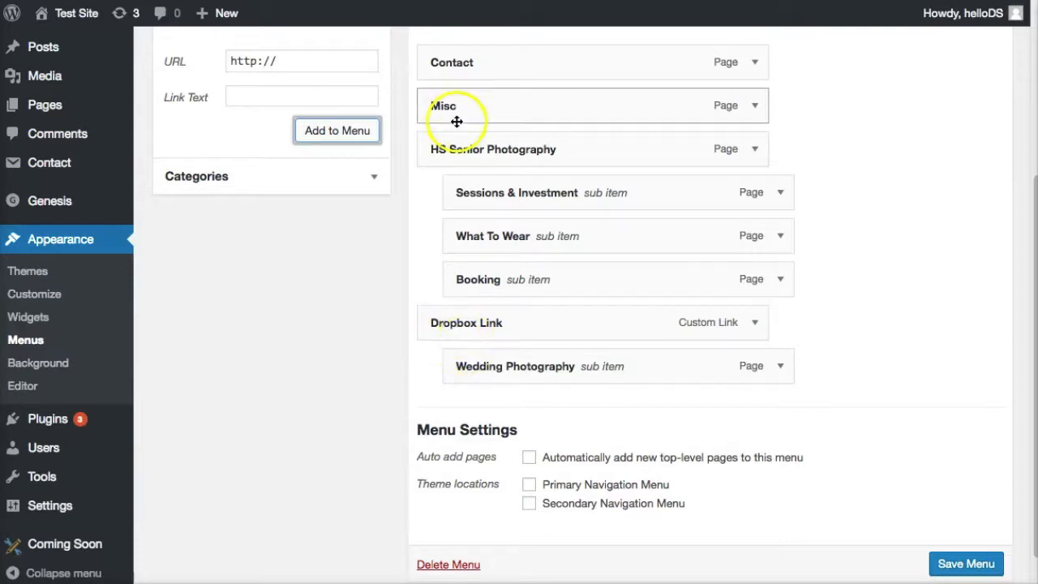
{"action": "left_click_drag", "start_coordinate": [456, 108], "coordinate": [490, 366]}
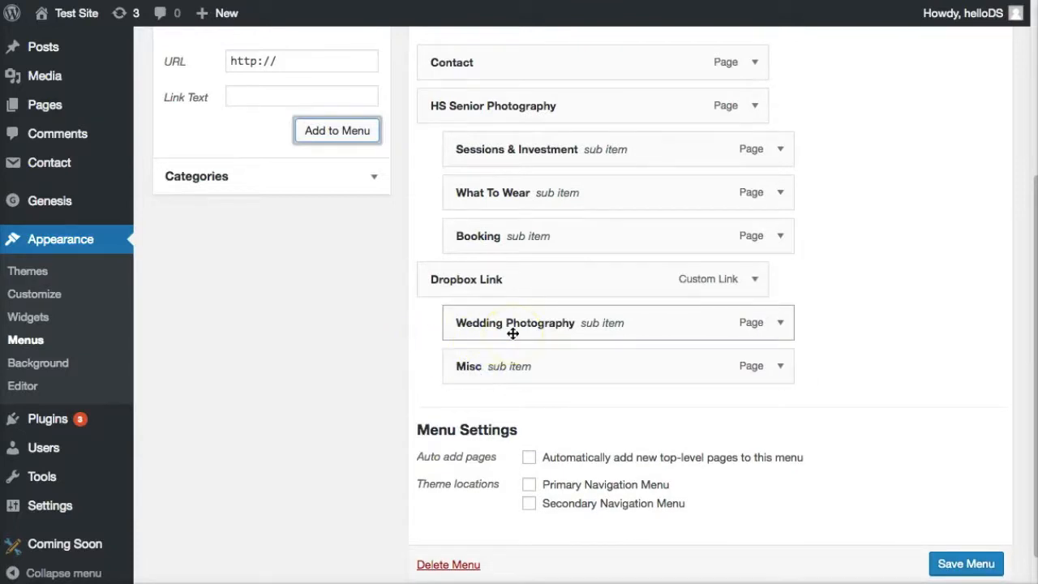
{"action": "left_click", "coordinate": [477, 367]}
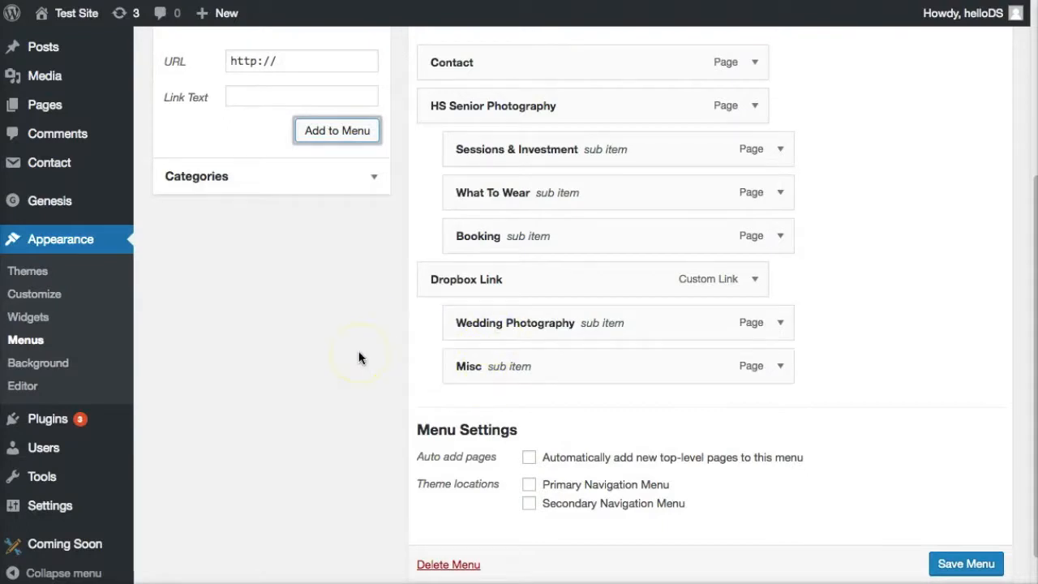
Change the navigation label of the Wedding Photography sub item to Wedding Pics
{"action": "scroll", "coordinate": [365, 359], "scroll_direction": "up", "scroll_amount": 1}
{"action": "scroll", "coordinate": [367, 360], "scroll_direction": "up", "scroll_amount": 1}
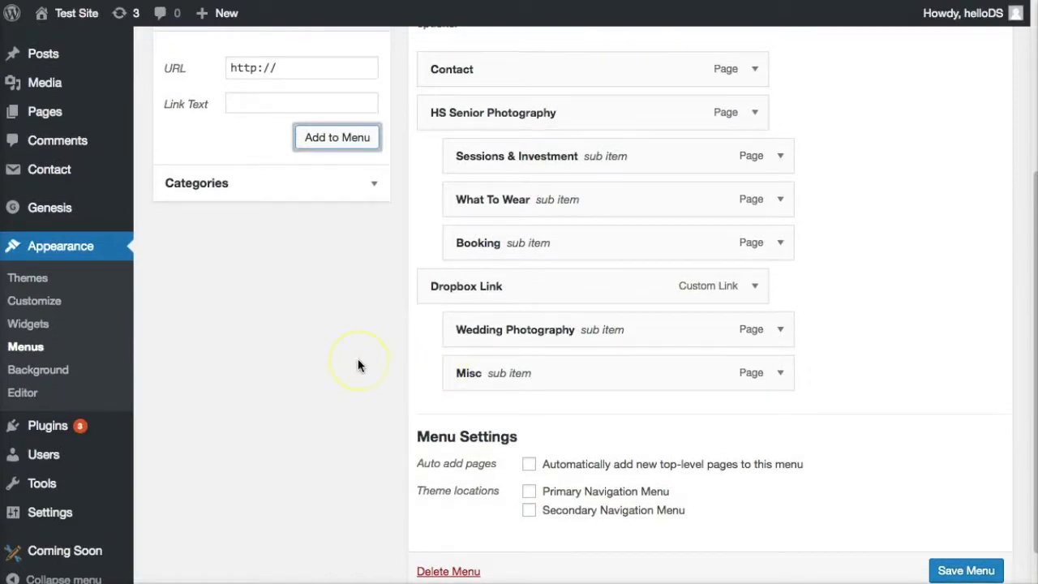
{"action": "scroll", "coordinate": [886, 327], "scroll_direction": "down", "scroll_amount": 2}
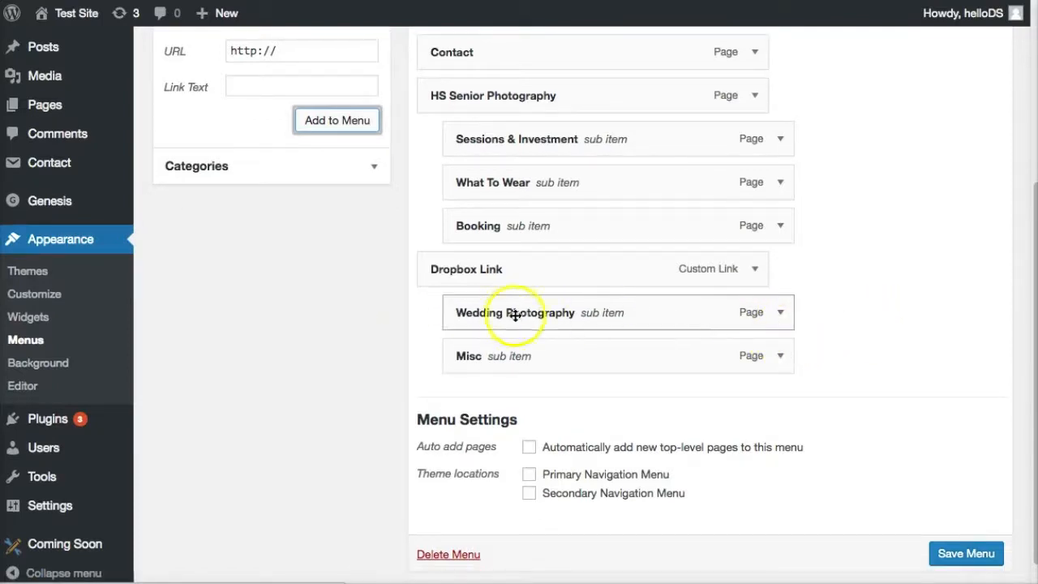
{"action": "left_click", "coordinate": [781, 315]}
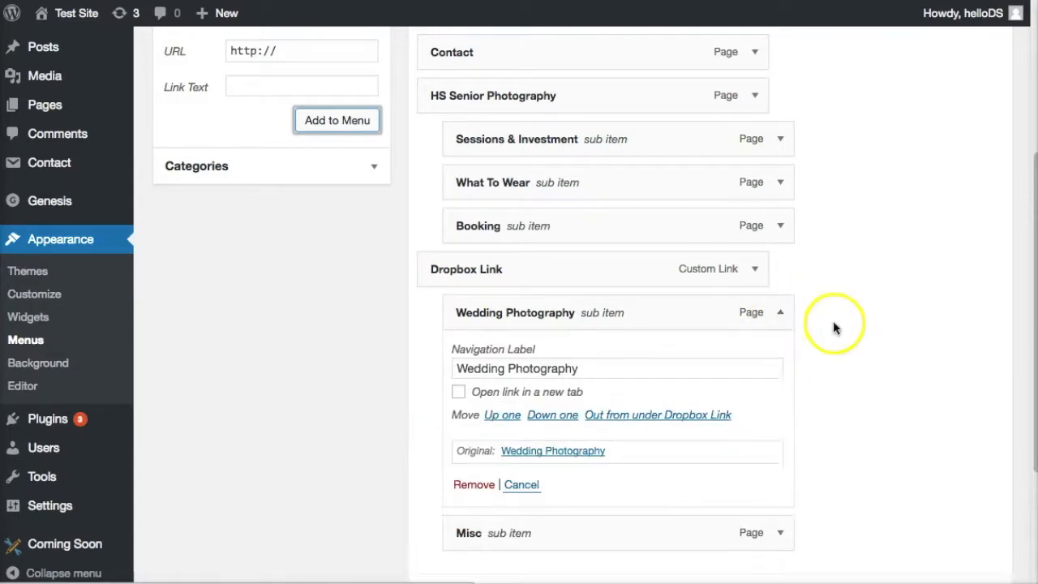
{"action": "scroll", "coordinate": [843, 333], "scroll_direction": "down", "scroll_amount": 1}
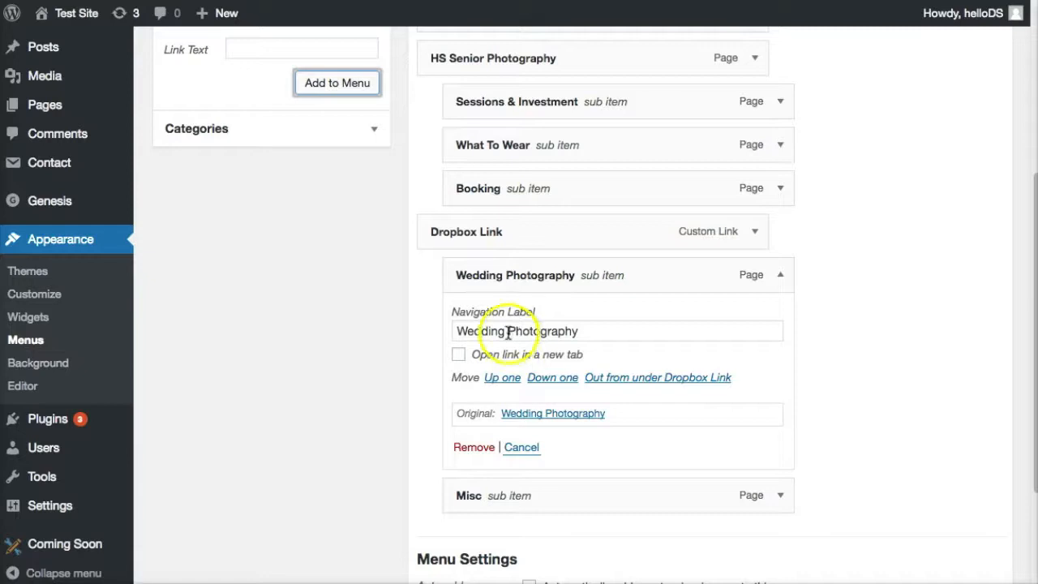
{"action": "left_click_drag", "start_coordinate": [508, 331], "coordinate": [597, 329]}
{"action": "type", "text": "Pics"}
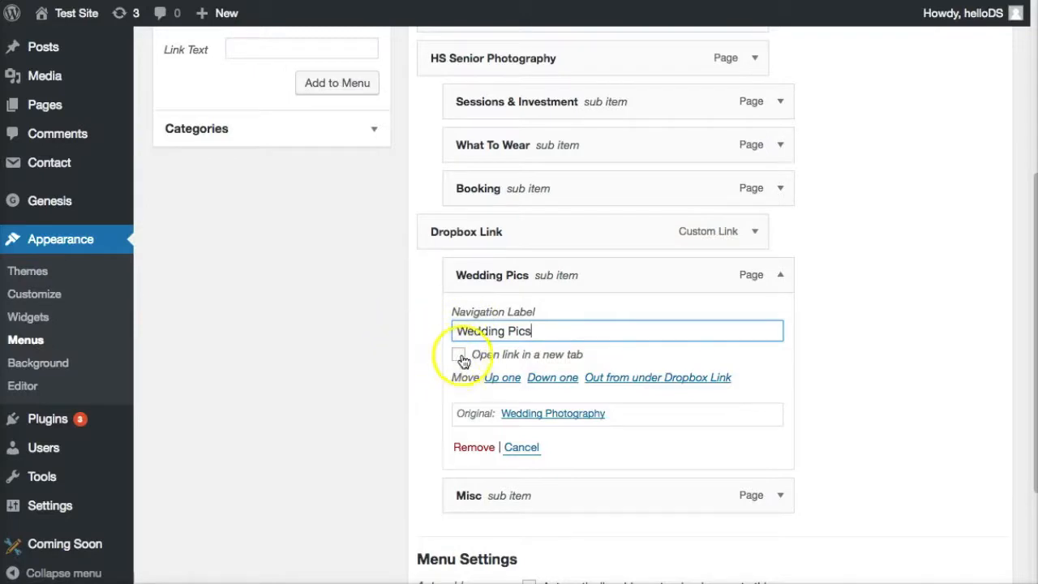
{"action": "left_click", "coordinate": [400, 355]}
Hide the Link Target advanced menu property for the menu items and show it again
{"action": "scroll", "coordinate": [400, 355], "scroll_direction": "up", "scroll_amount": 5}
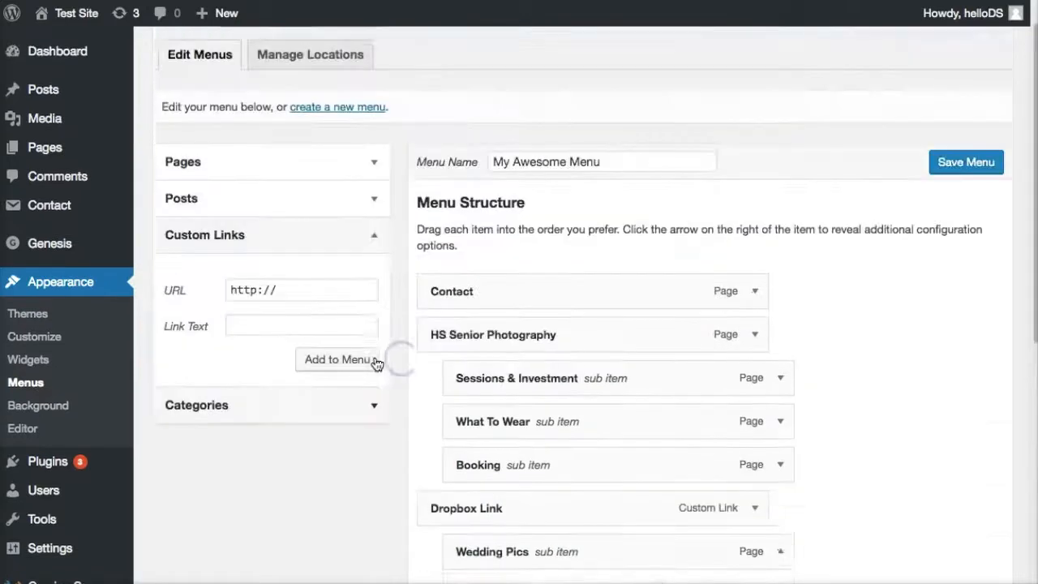
{"action": "left_click", "coordinate": [882, 47]}
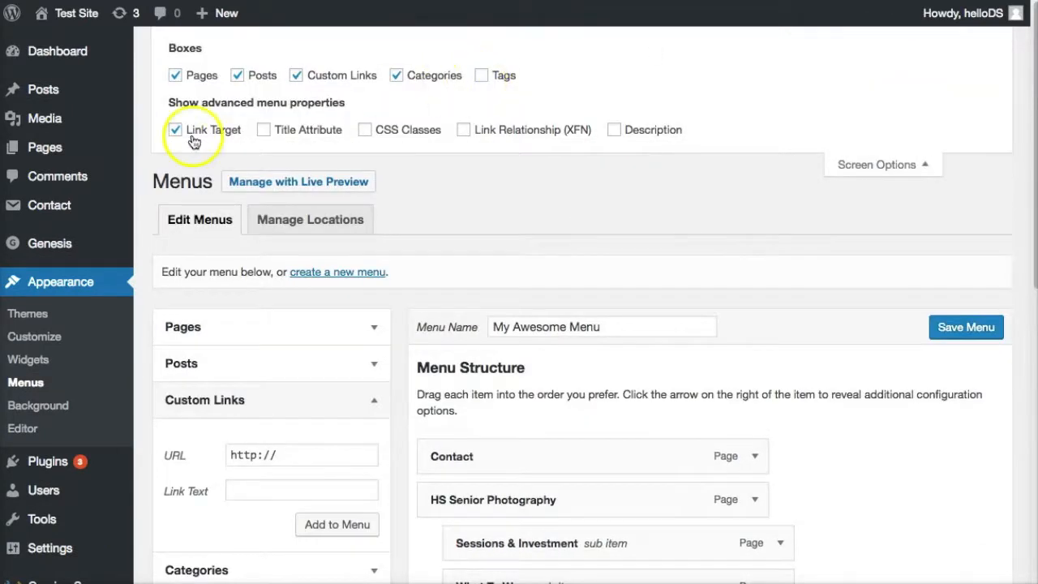
{"action": "left_click", "coordinate": [194, 133]}
{"action": "scroll", "coordinate": [426, 172], "scroll_direction": "down", "scroll_amount": 10}
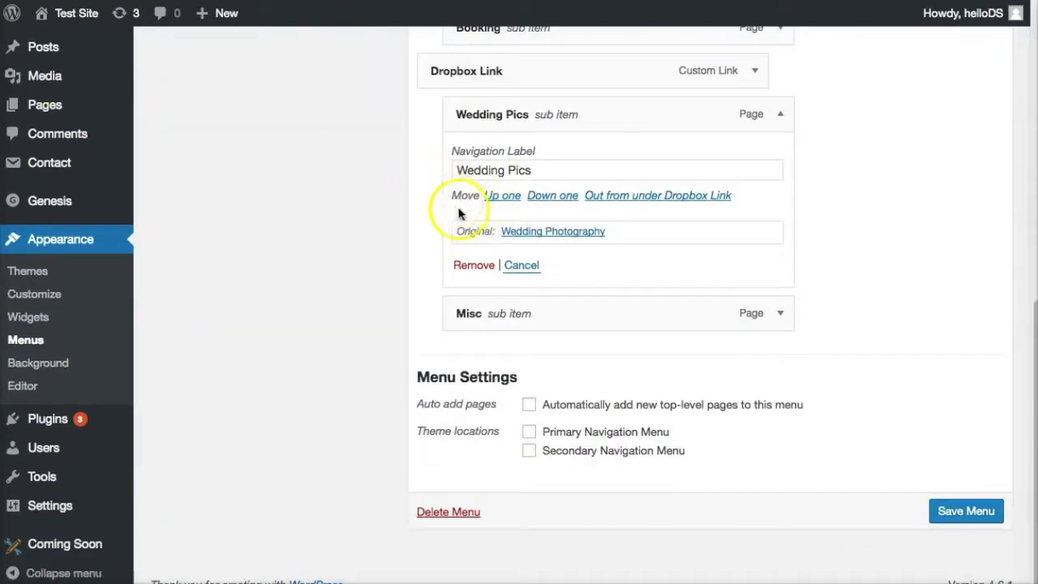
{"action": "scroll", "coordinate": [466, 207], "scroll_direction": "up", "scroll_amount": 10}
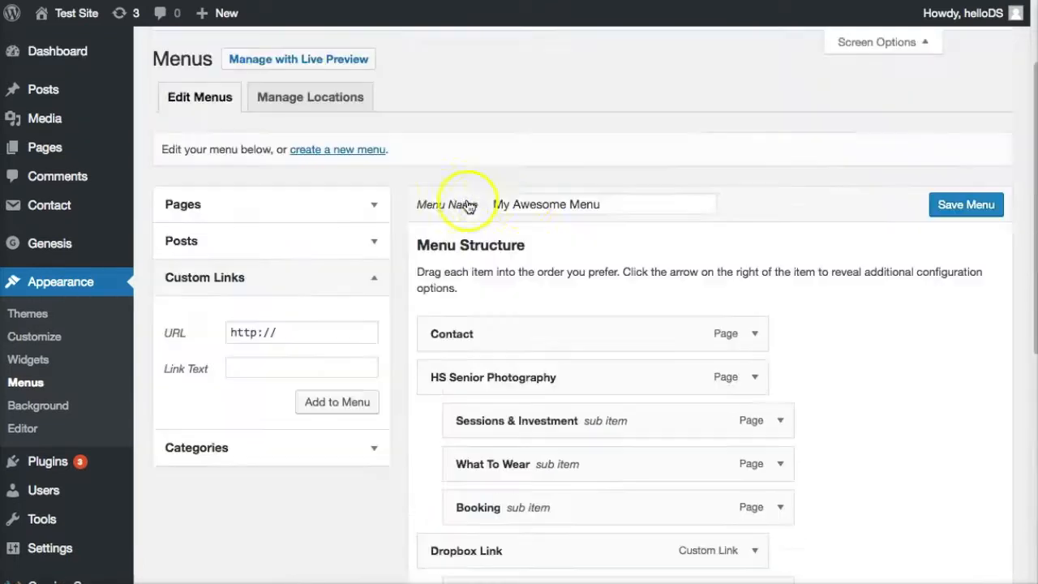
{"action": "left_click", "coordinate": [175, 129]}
Set the Wedding Pics sub item to open its link in a new tab
{"action": "scroll", "coordinate": [431, 174], "scroll_direction": "down", "scroll_amount": 10}
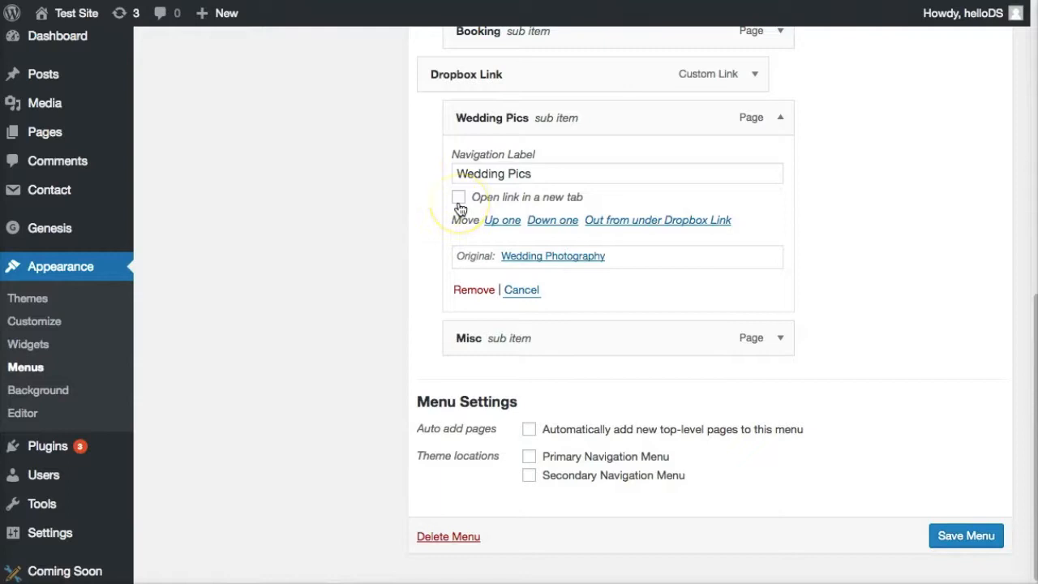
{"action": "left_click", "coordinate": [460, 203]}
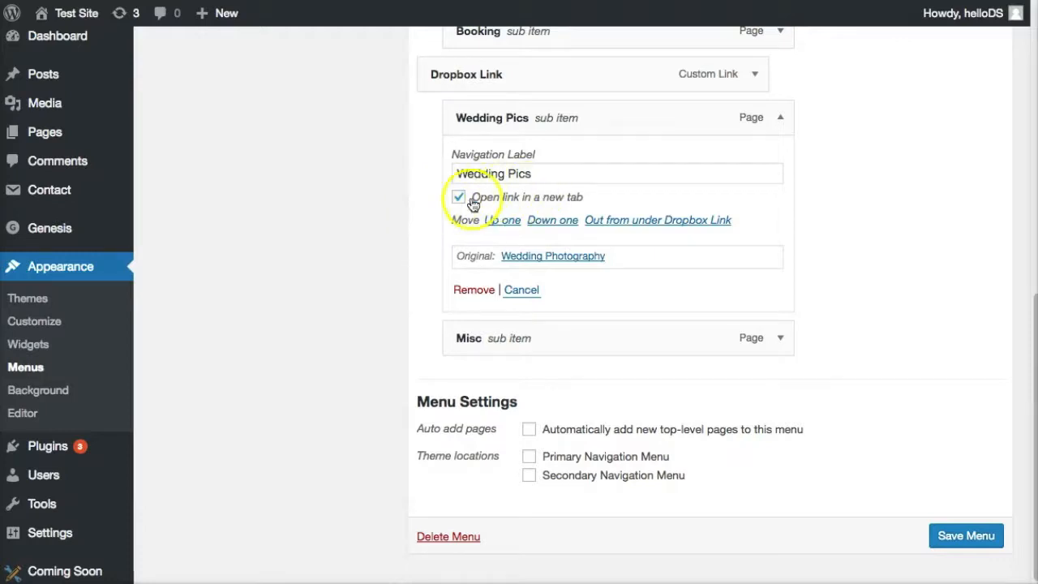
{"action": "scroll", "coordinate": [364, 213], "scroll_direction": "up", "scroll_amount": 10}
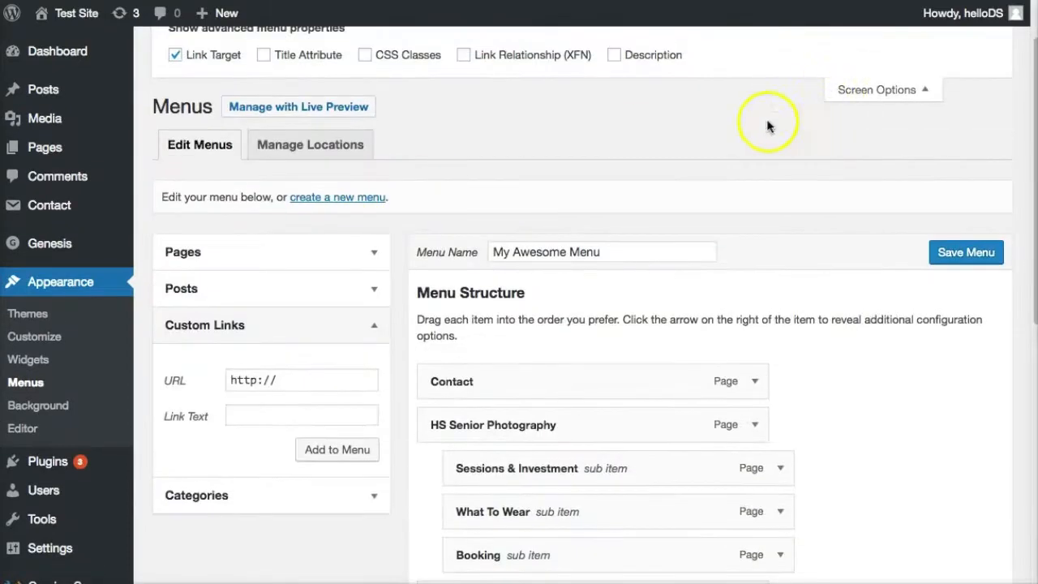
Assign the menu to the Primary Navigation Menu theme location and save the menu
{"action": "scroll", "coordinate": [429, 146], "scroll_direction": "down", "scroll_amount": 5}
{"action": "scroll", "coordinate": [417, 155], "scroll_direction": "down", "scroll_amount": 3}
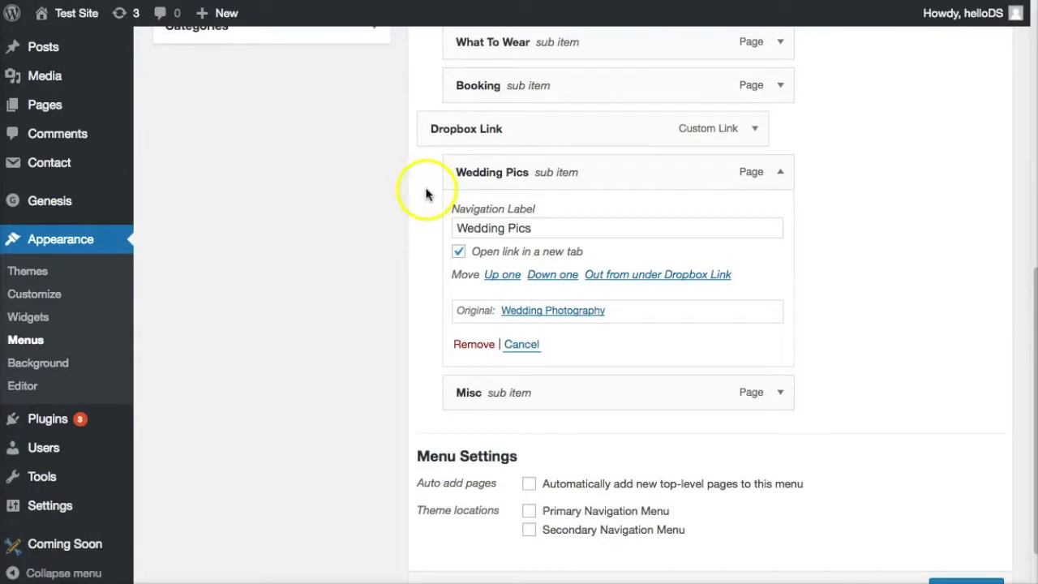
{"action": "scroll", "coordinate": [372, 251], "scroll_direction": "down", "scroll_amount": 2}
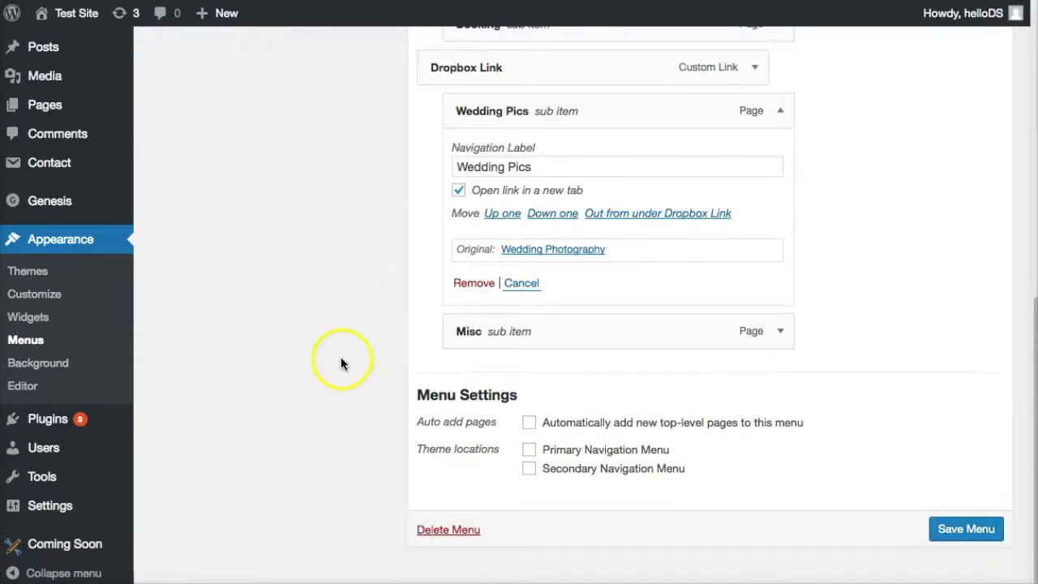
{"action": "scroll", "coordinate": [354, 366], "scroll_direction": "down", "scroll_amount": 1}
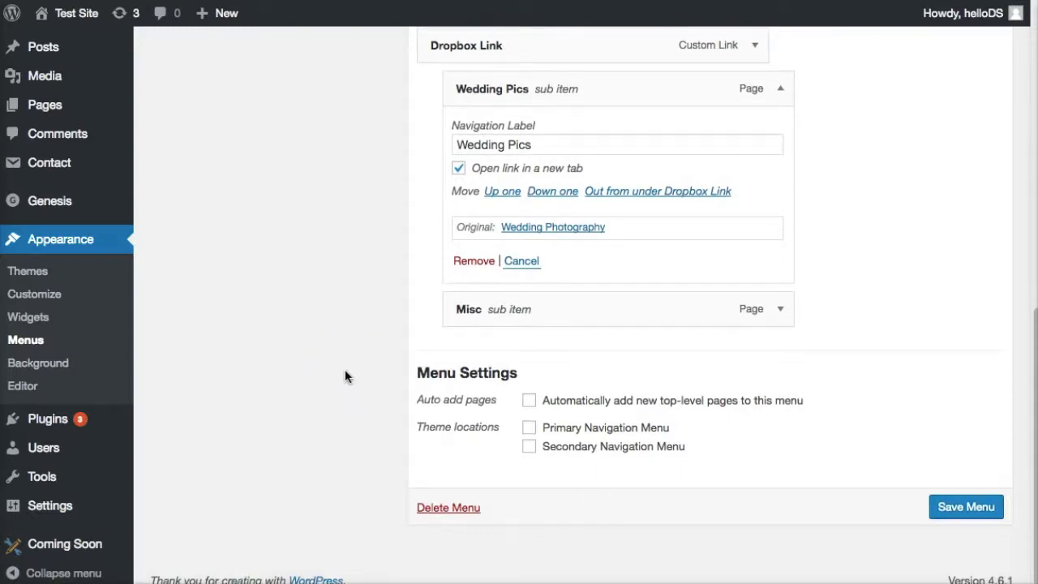
{"action": "left_click", "coordinate": [368, 378]}
{"action": "left_click", "coordinate": [530, 429]}
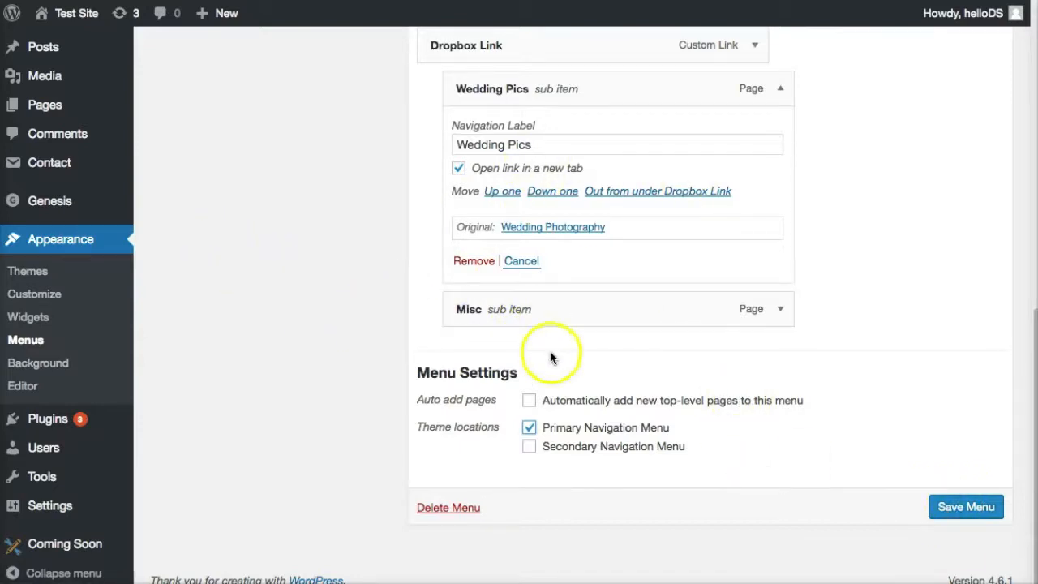
{"action": "left_click", "coordinate": [956, 504]}
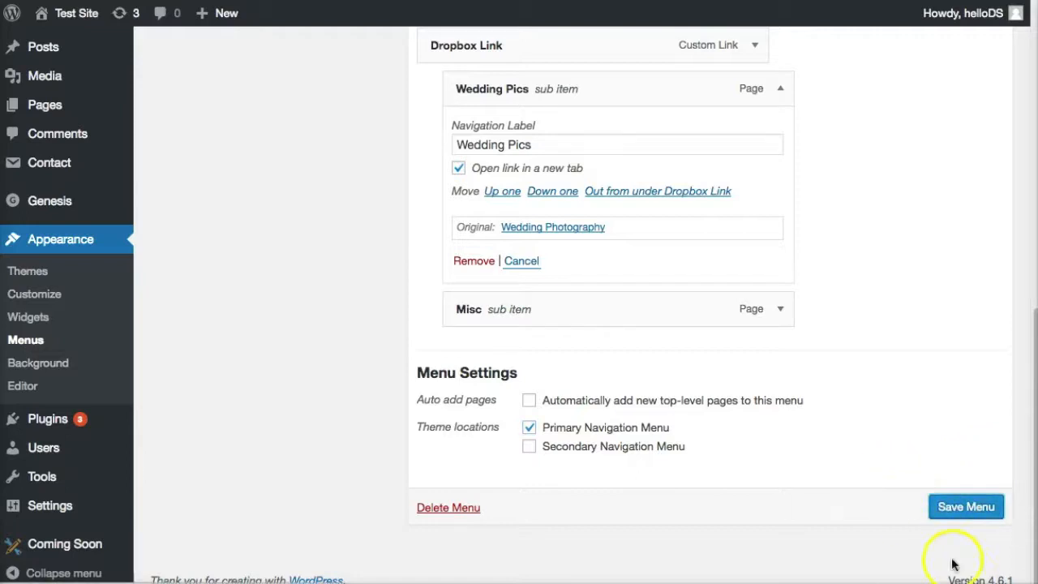